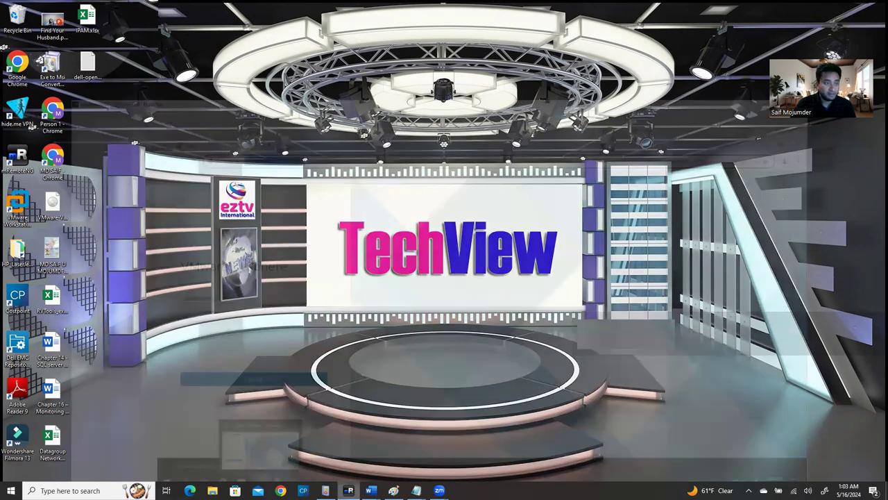
On ELSVPWVADNS01, restore DNS Manager and list the els.com forward lookup zone records
left_click(348, 489)
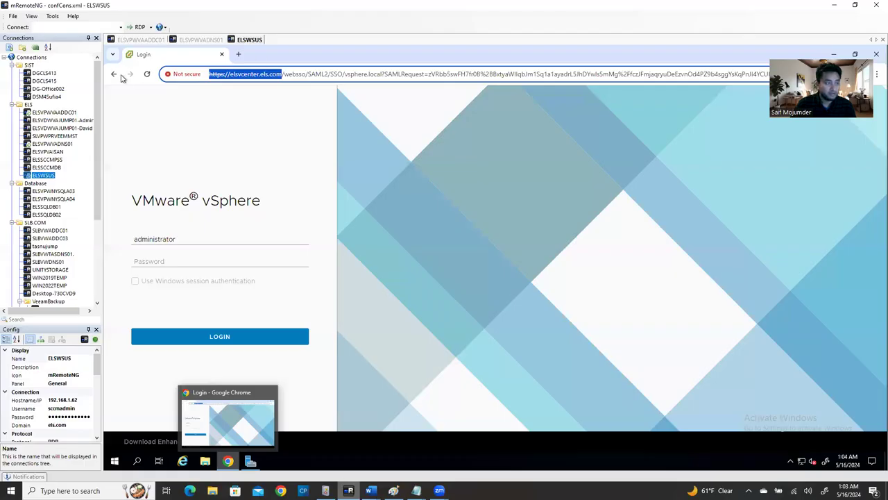
left_click(149, 41)
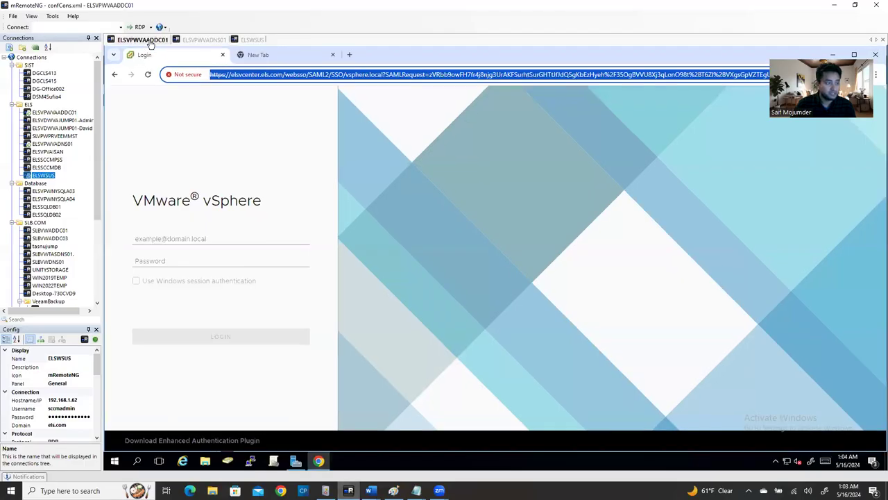
left_click(198, 42)
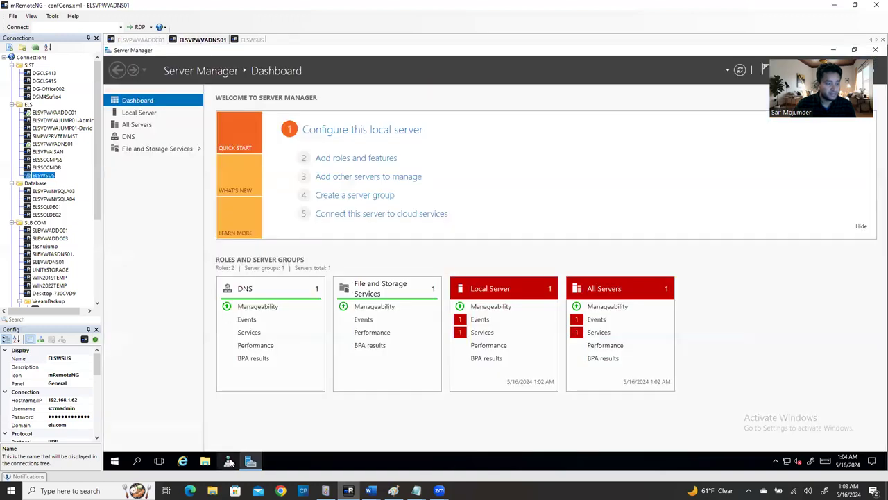
left_click(831, 50)
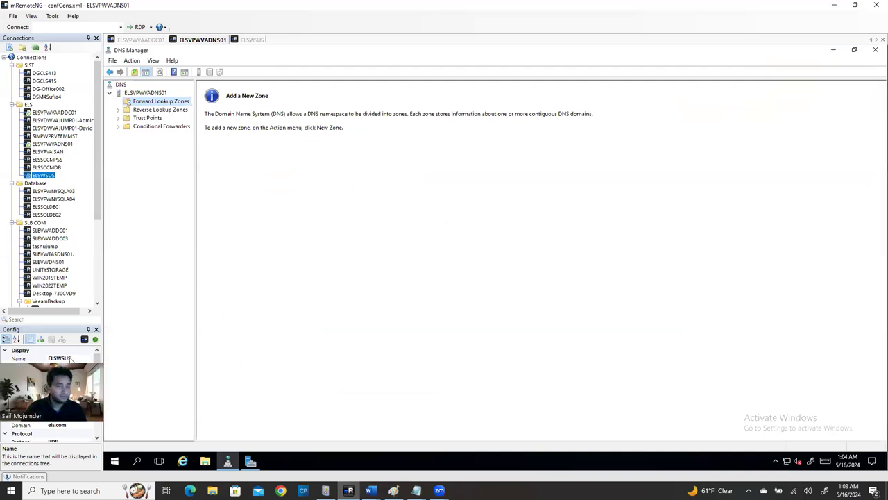
left_click(833, 50)
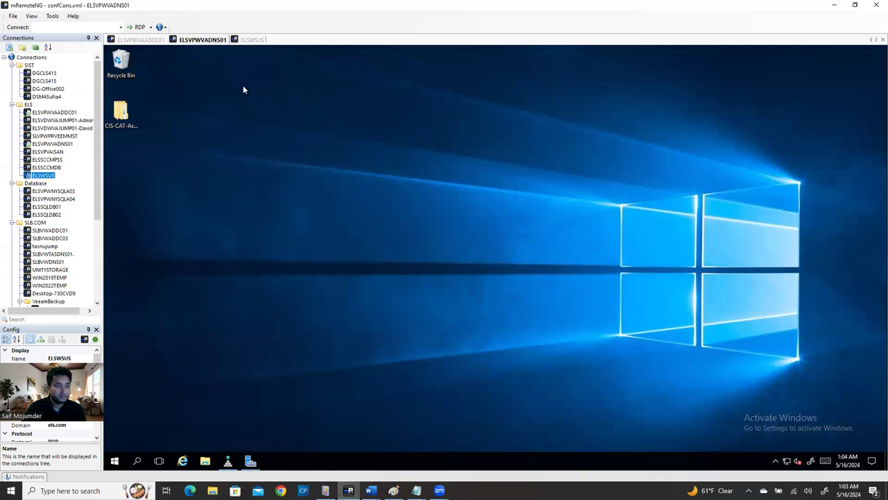
left_click(227, 461)
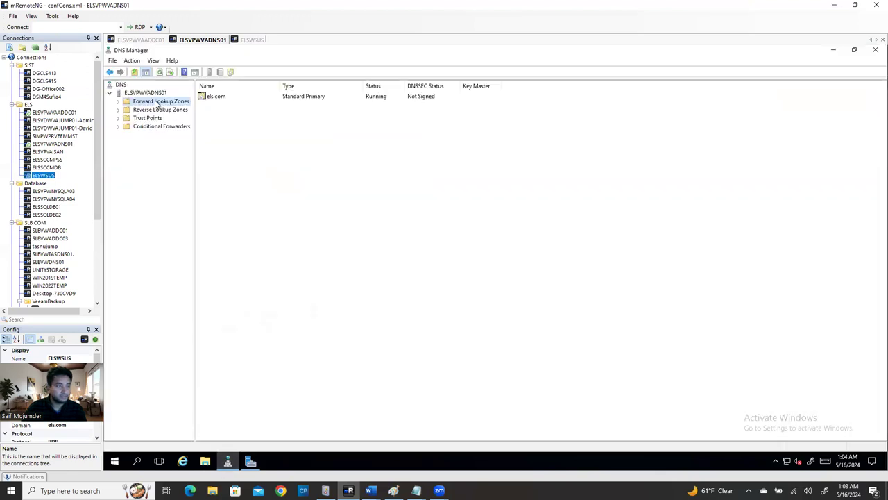
double_click(123, 104)
double_click(142, 110)
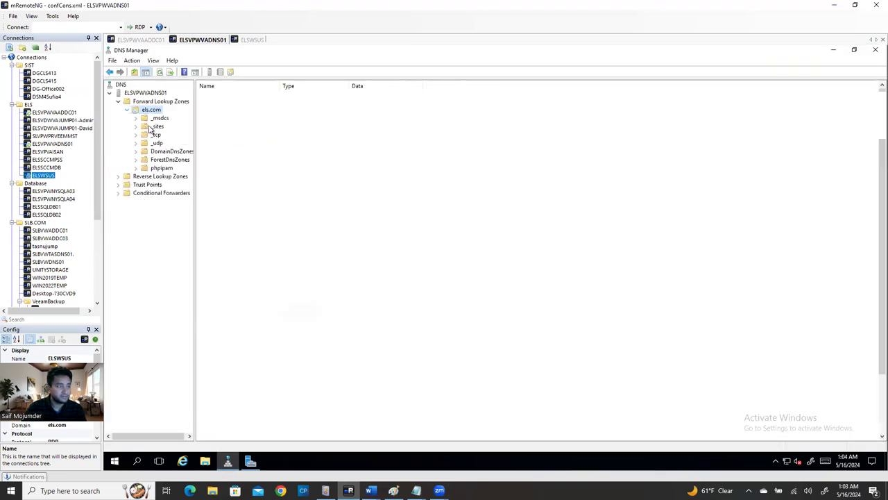
On ELSVPWVAADDC01, hide the vSphere login browser and Server Manager, then return to the DNS records
left_click(157, 40)
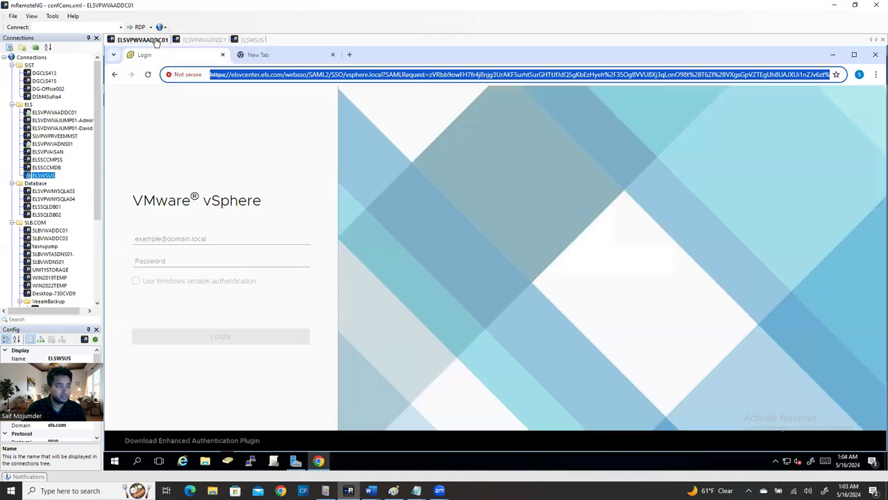
left_click(833, 54)
left_click(833, 50)
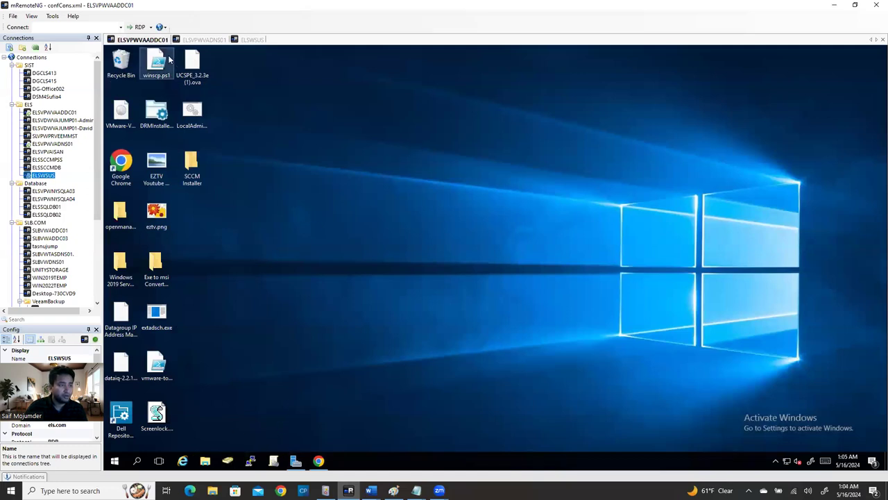
left_click(210, 39)
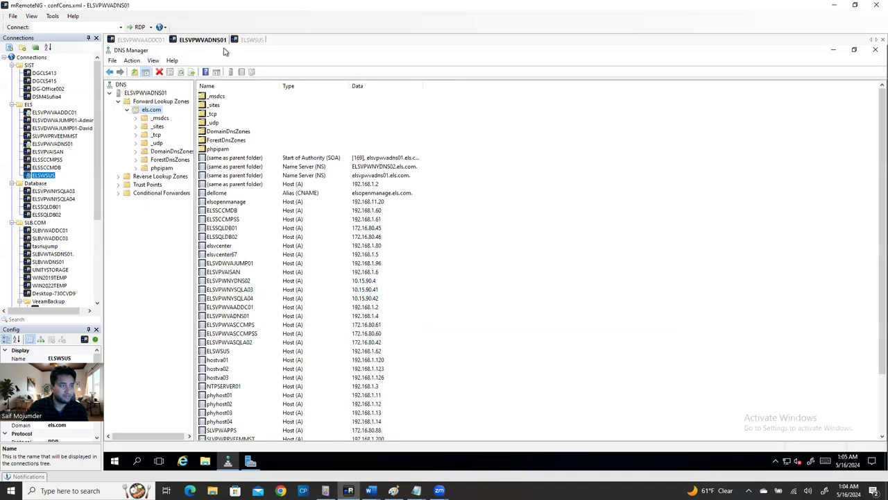
left_click(246, 40)
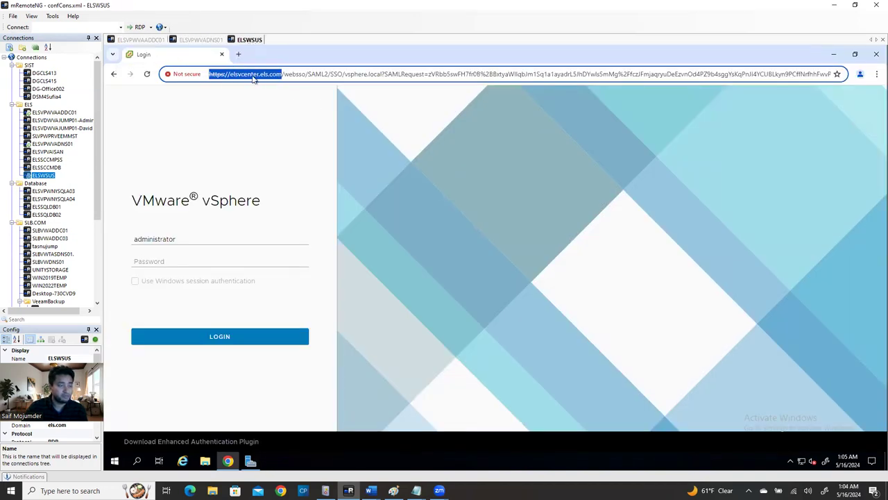
left_click(207, 235)
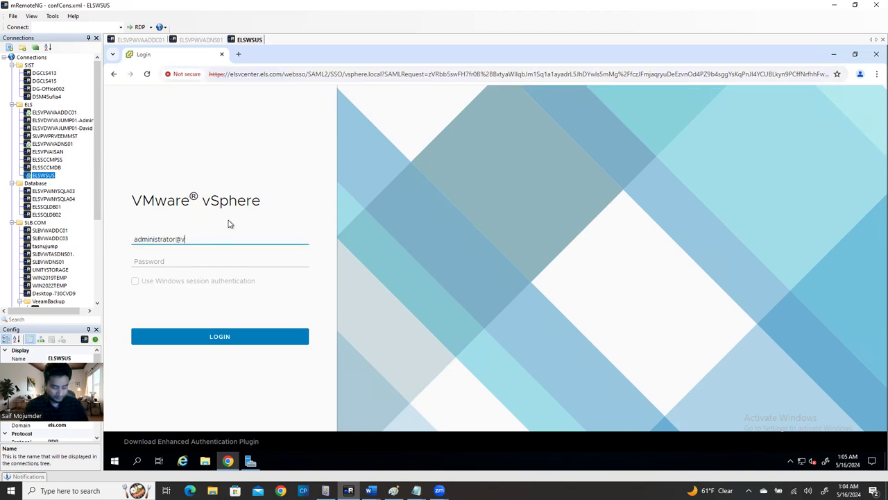
type("@vsphere.local")
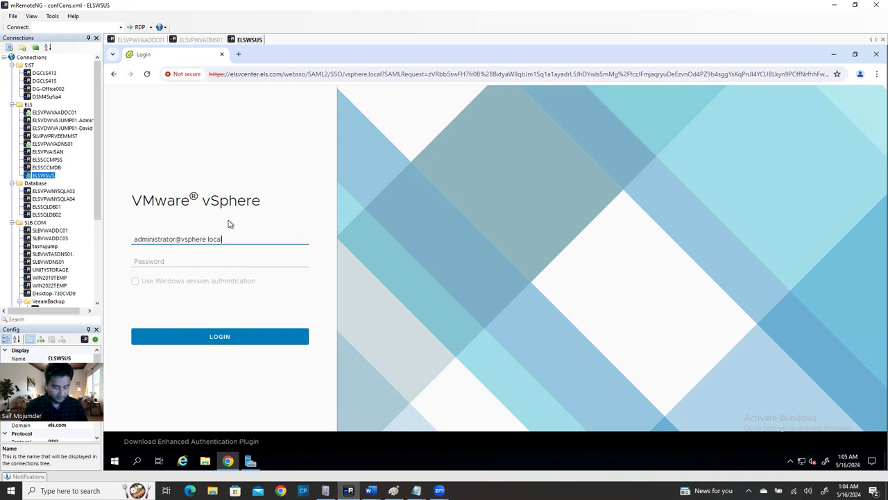
key("Tab")
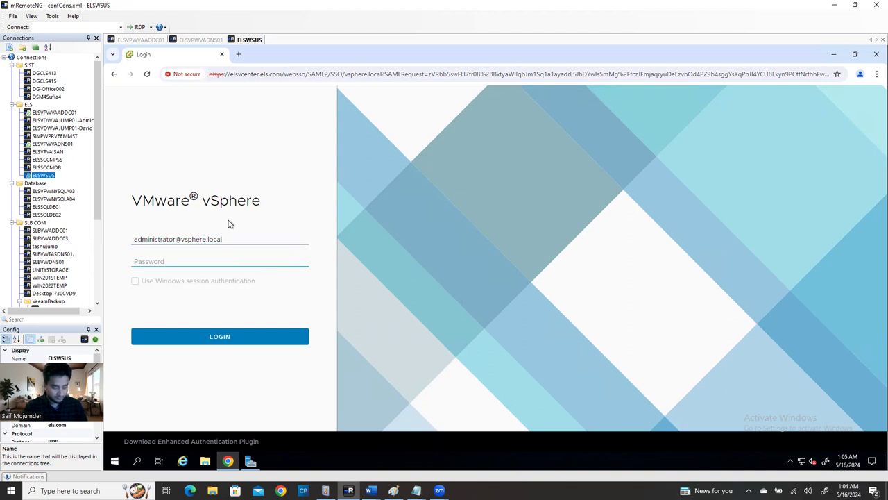
type("••")
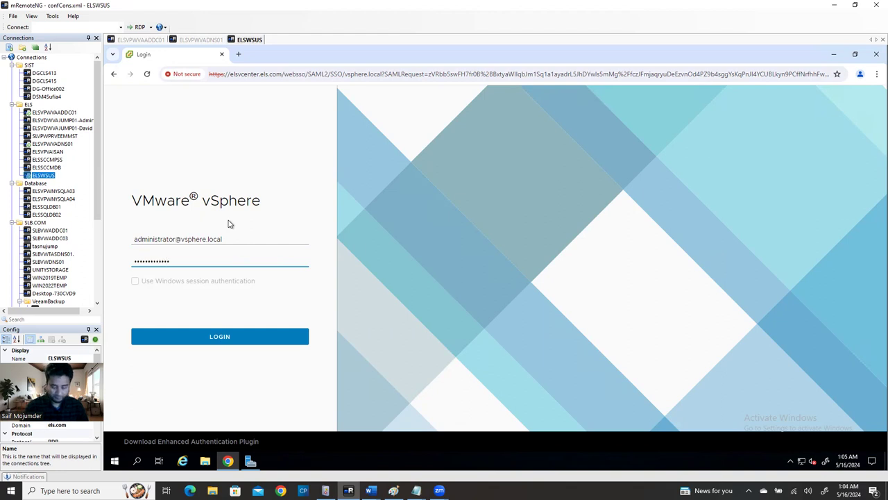
key("Return")
After the Invalid credentials error, clear and retype the password, resubmit, and recheck the username
left_click(206, 249)
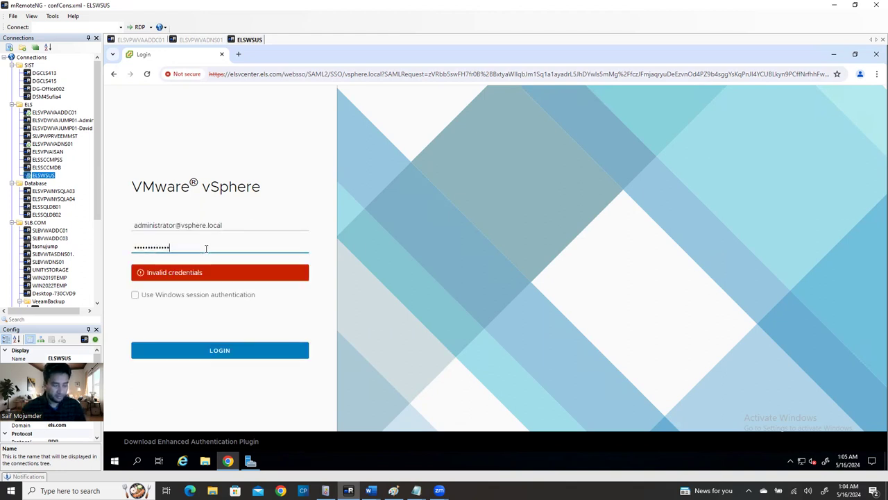
key("Return")
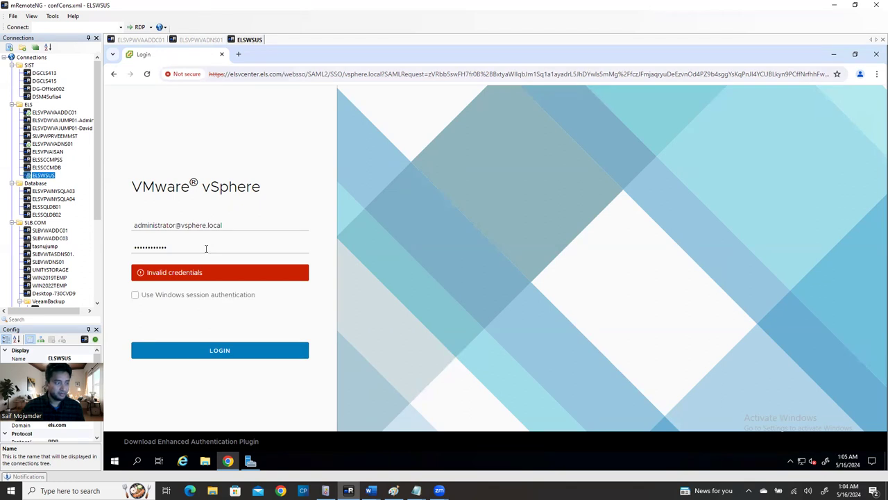
left_click(207, 249)
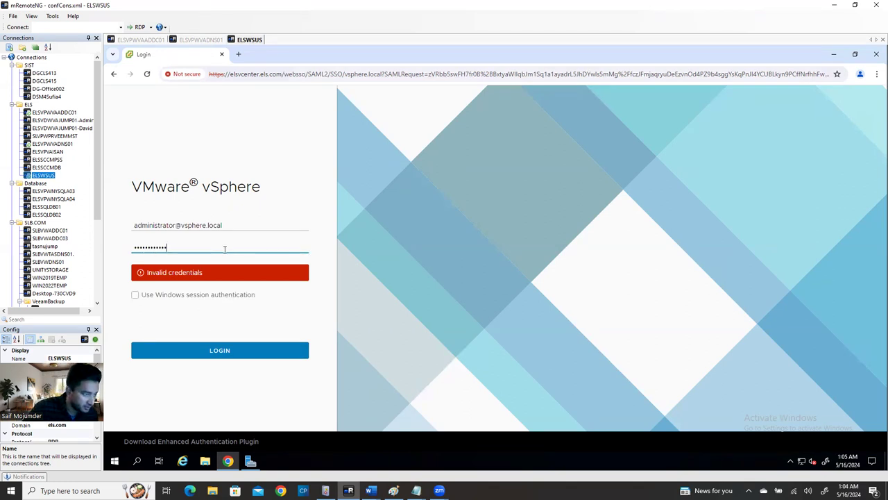
left_click_drag(224, 250, 4, 246)
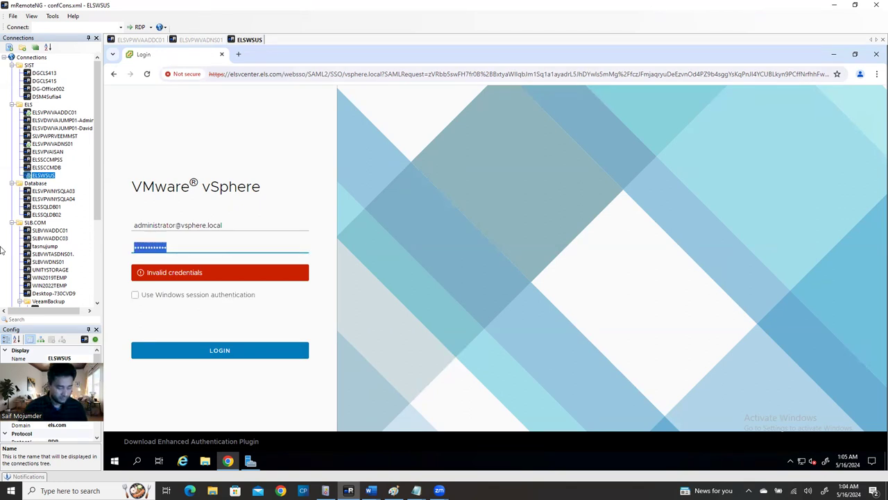
key("BackSpace")
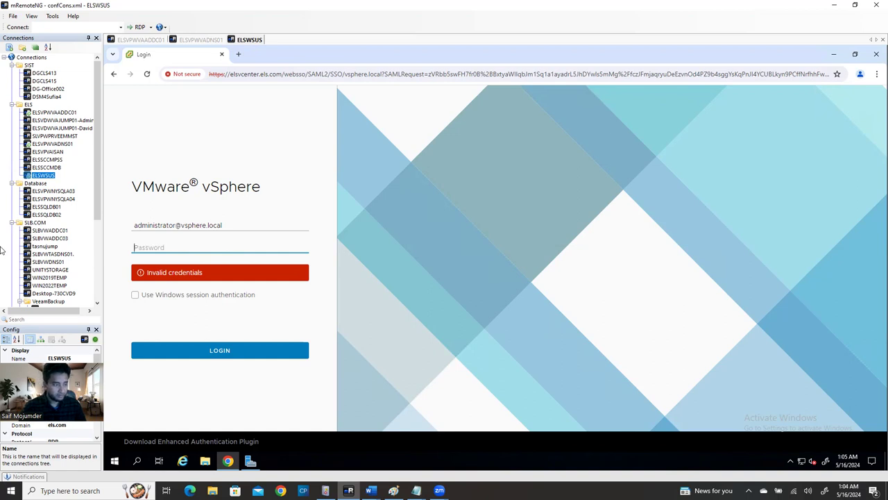
type("•••")
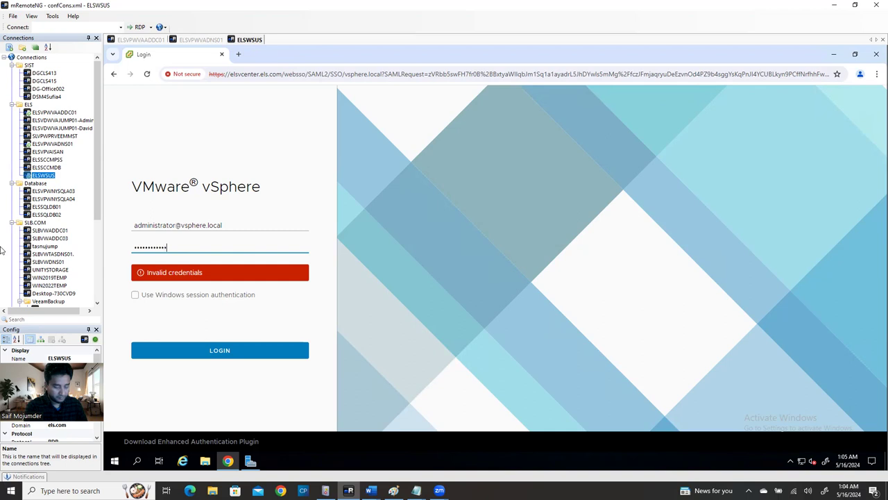
type("••••••••••")
key("Return")
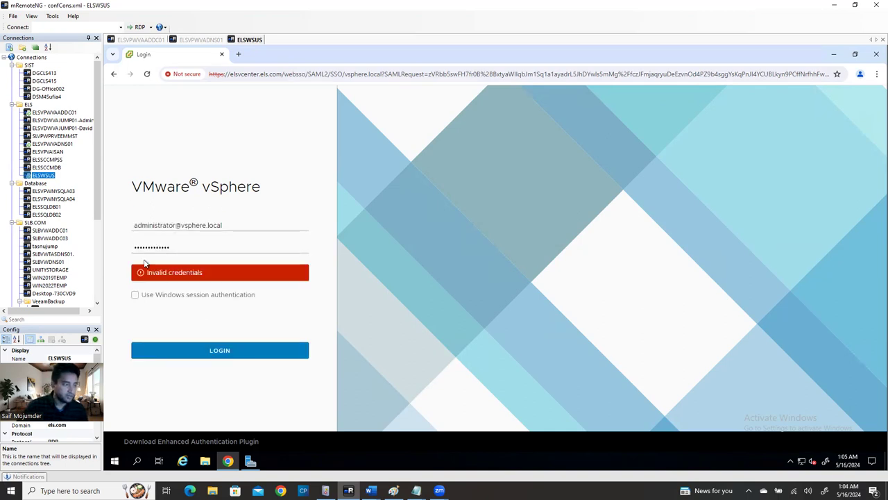
left_click(226, 229)
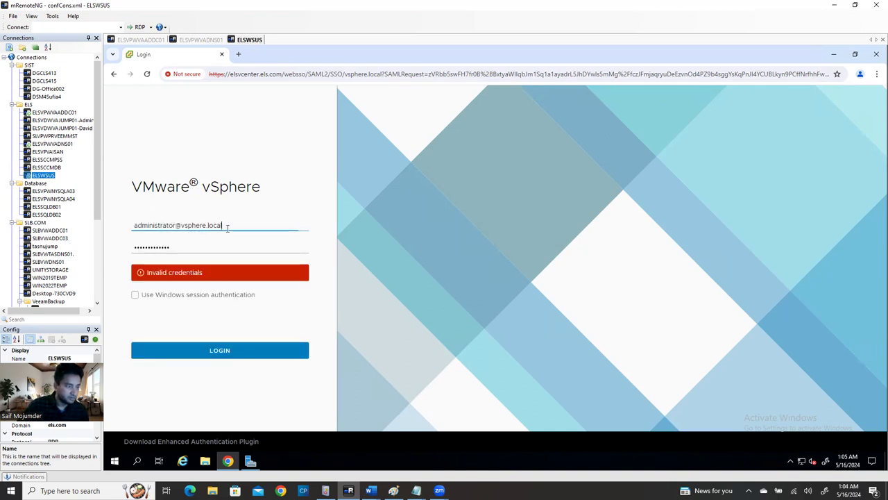
Replace the old Login tab with a fresh one and launch the vSphere Client from the vCenter welcome page
left_click(238, 54)
left_click(222, 54)
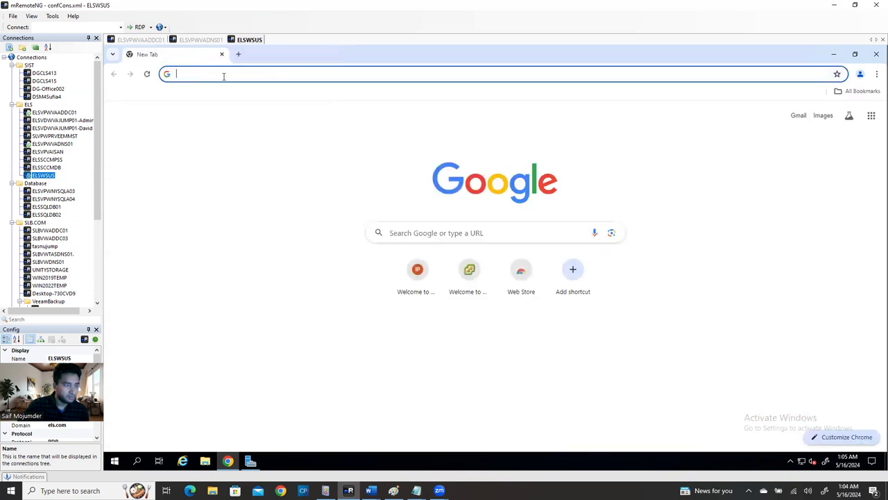
left_click(466, 281)
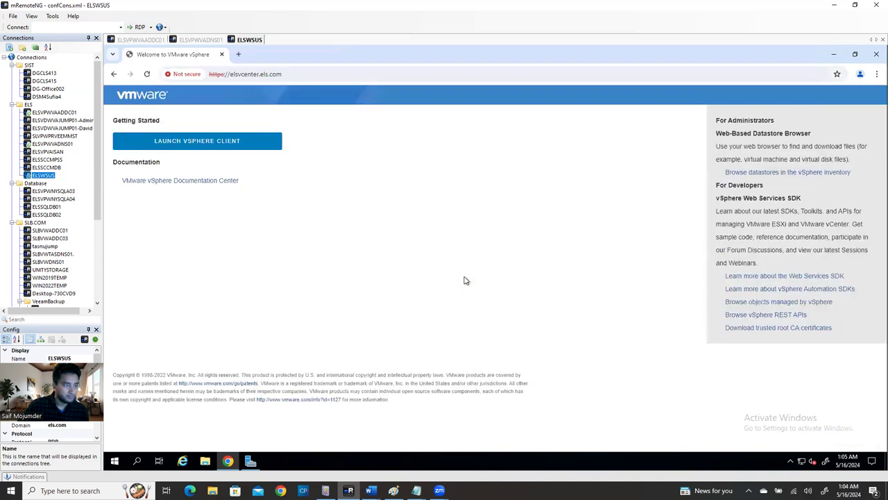
left_click(218, 140)
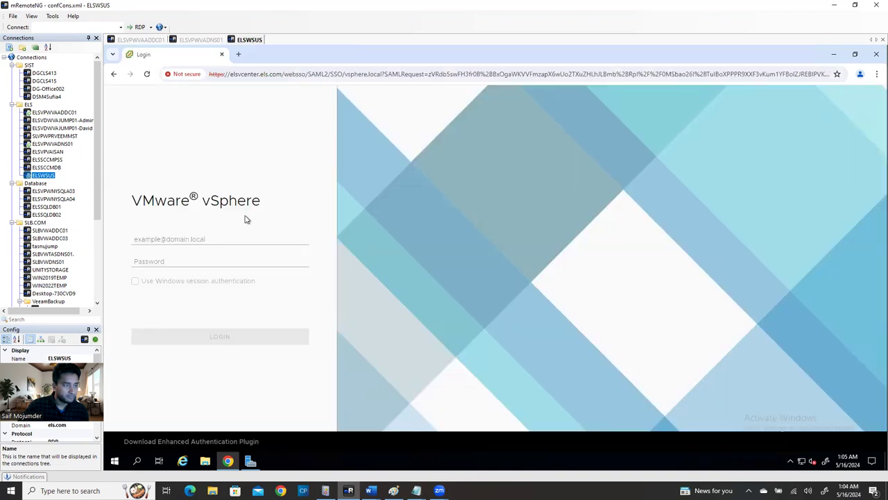
left_click(206, 239)
type("ad")
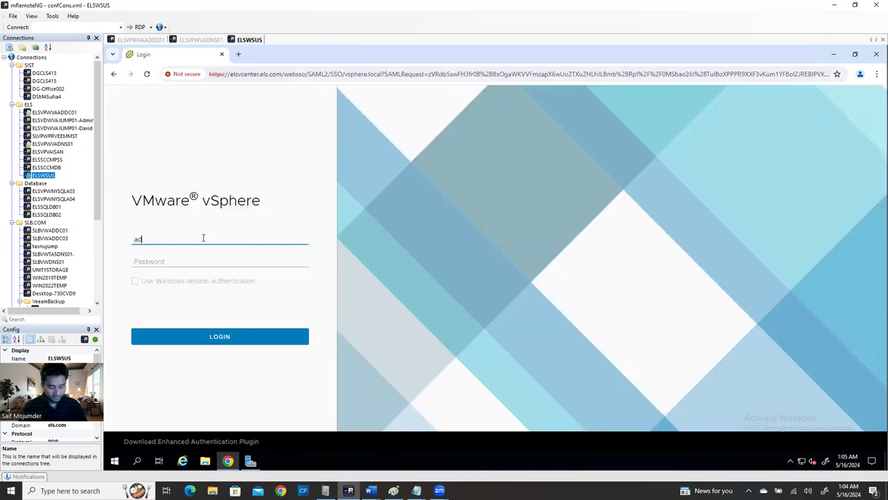
type("ministrator@vsphere.local")
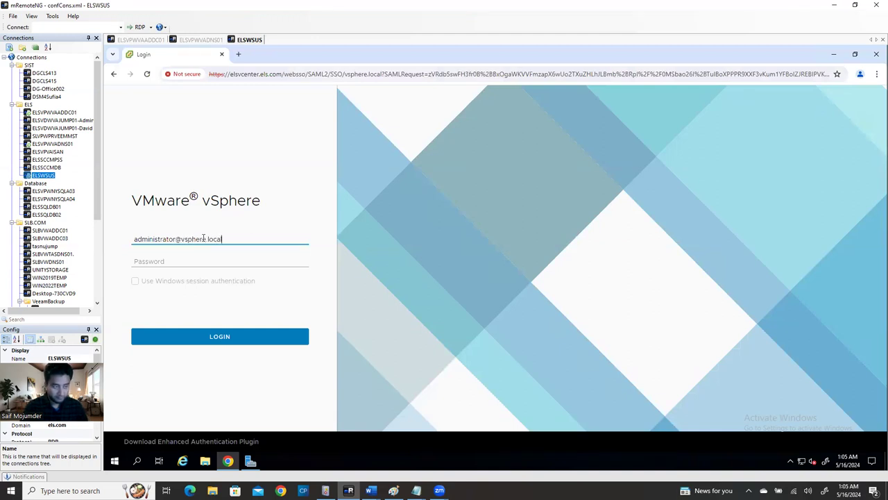
key("Tab")
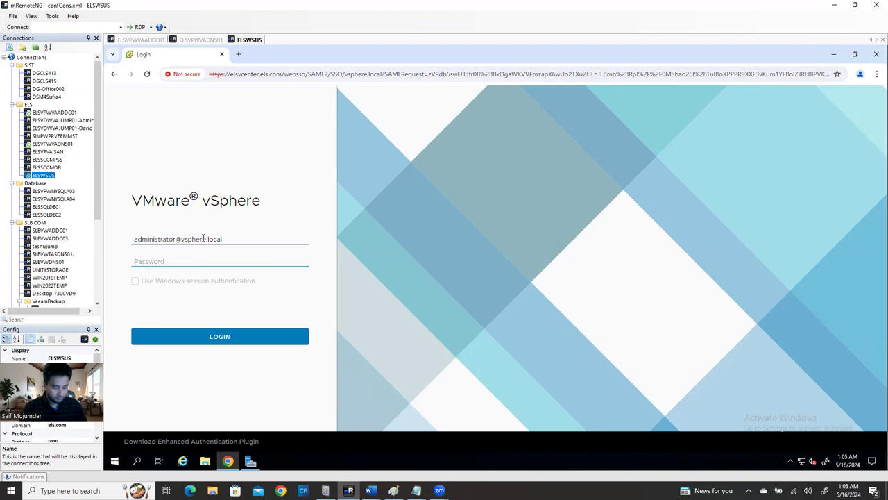
type("*")
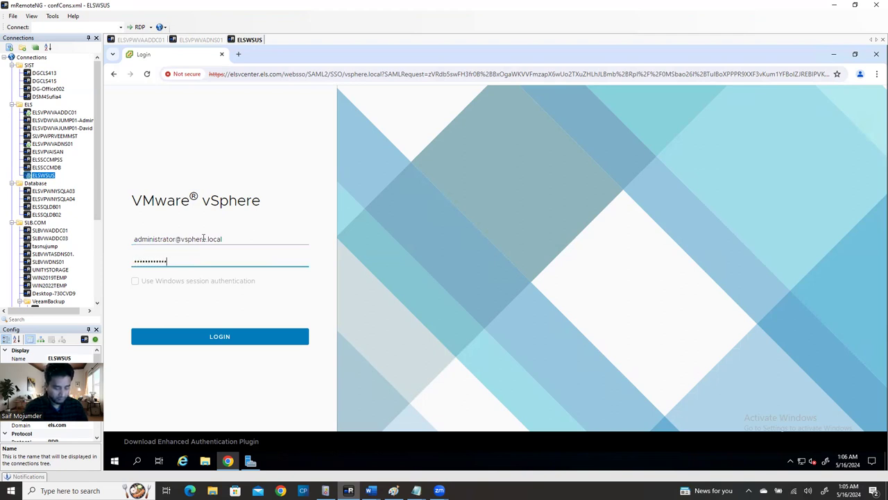
key("Return")
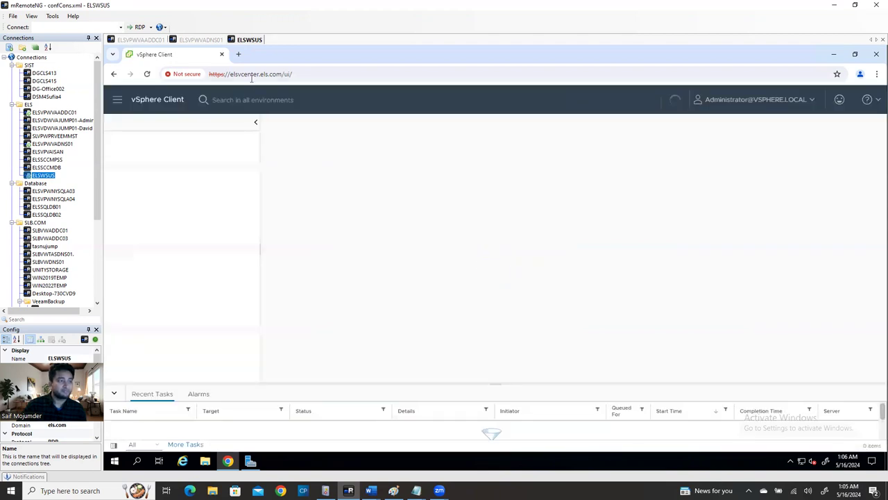
Minimize Chrome, restore it to check the phyhost03.els.com summary, then minimize it again
left_click(833, 54)
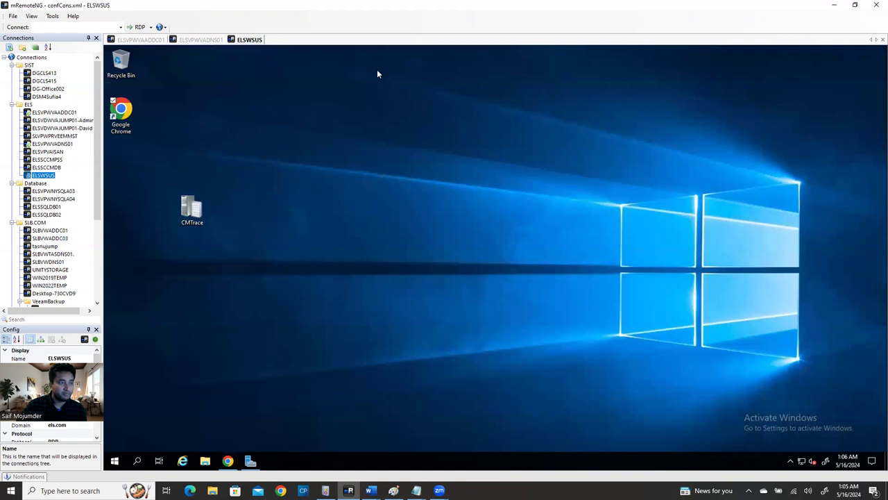
left_click(228, 462)
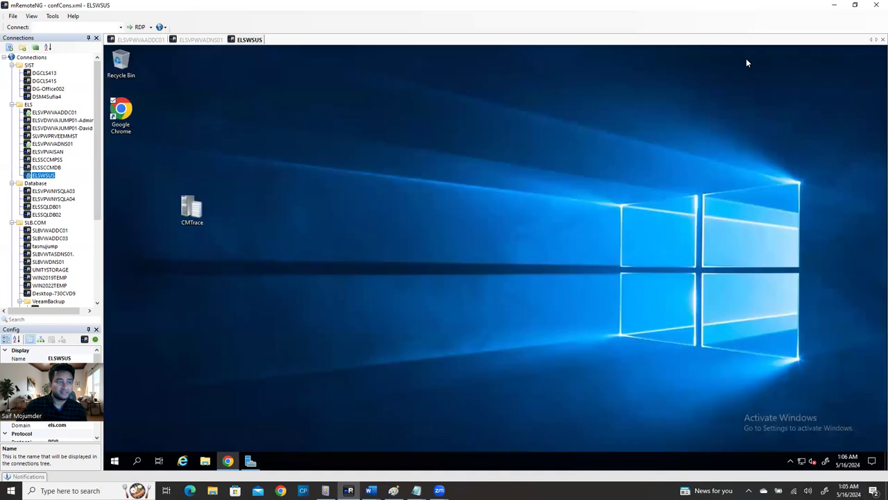
left_click(833, 54)
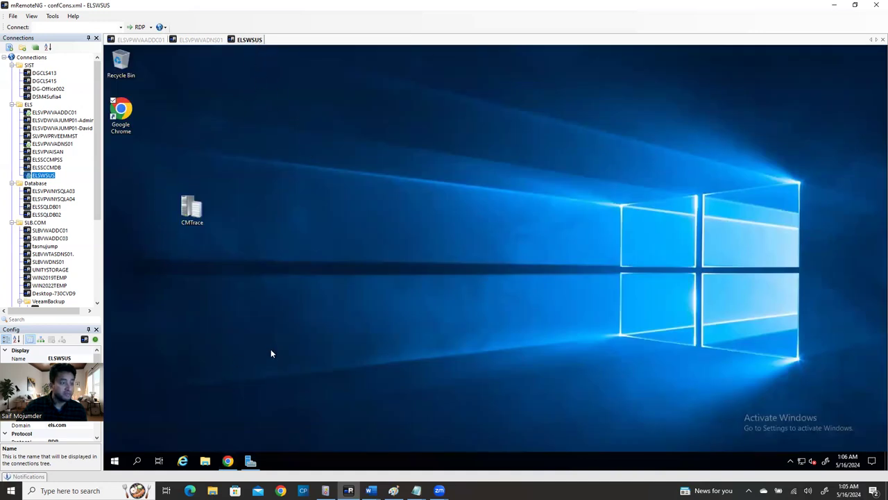
Open Server Manager's Local Server page to read ELSWSUS's 192.168.1.62 address, then minimize it
left_click(251, 461)
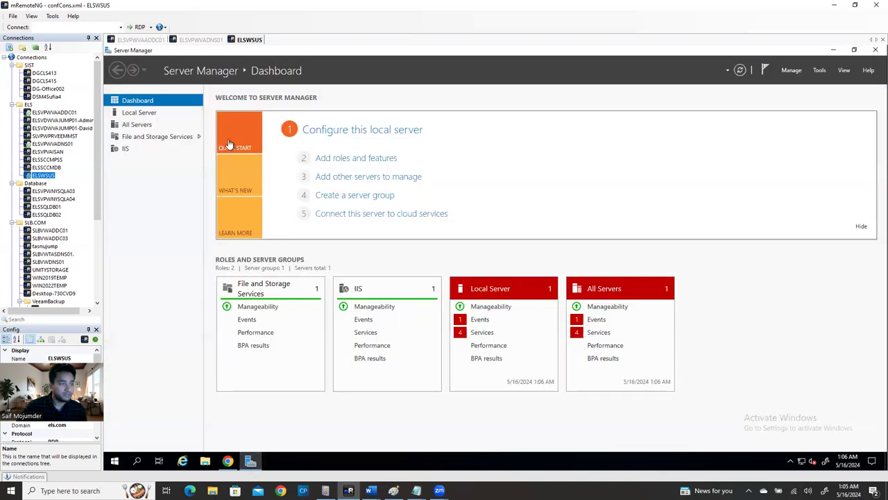
left_click(139, 113)
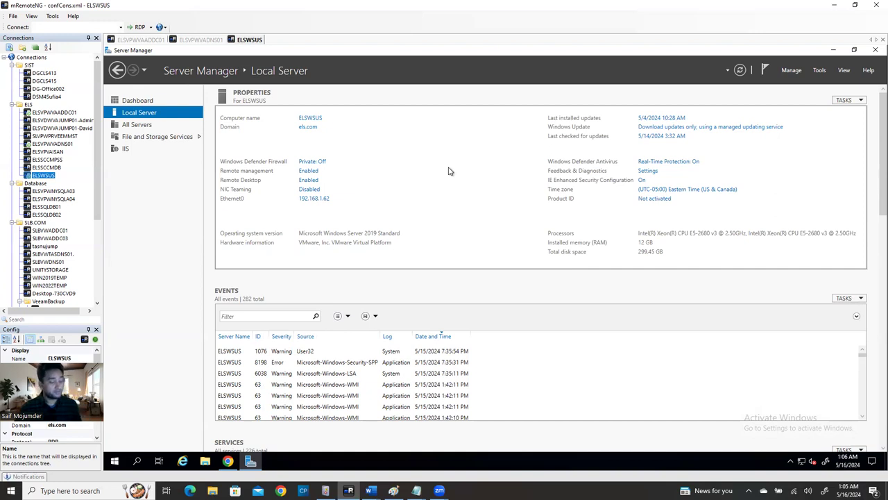
left_click(834, 51)
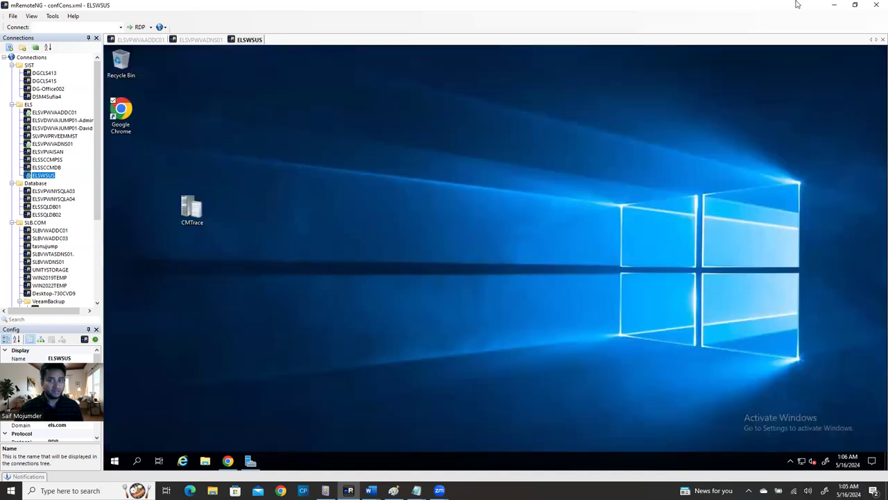
Copy the vCenter address elsvcenter.els.com from the remote vSphere Client browser's address bar
left_click(834, 7)
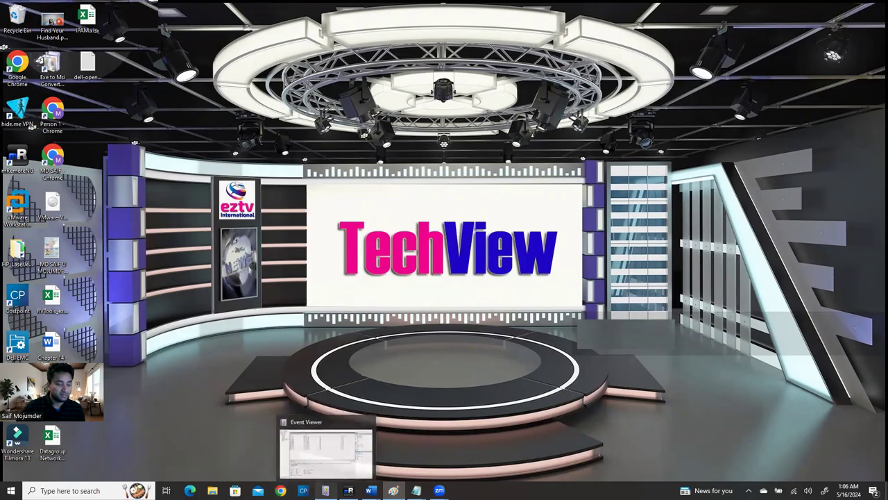
left_click(348, 489)
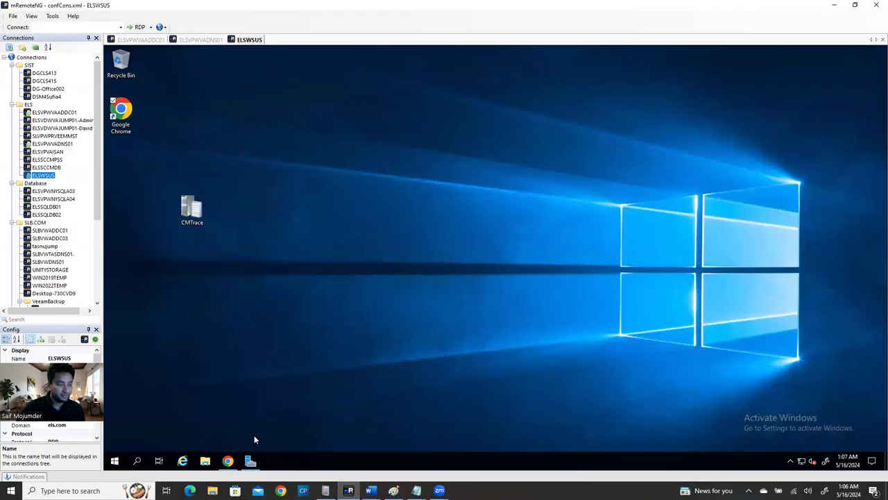
left_click(228, 461)
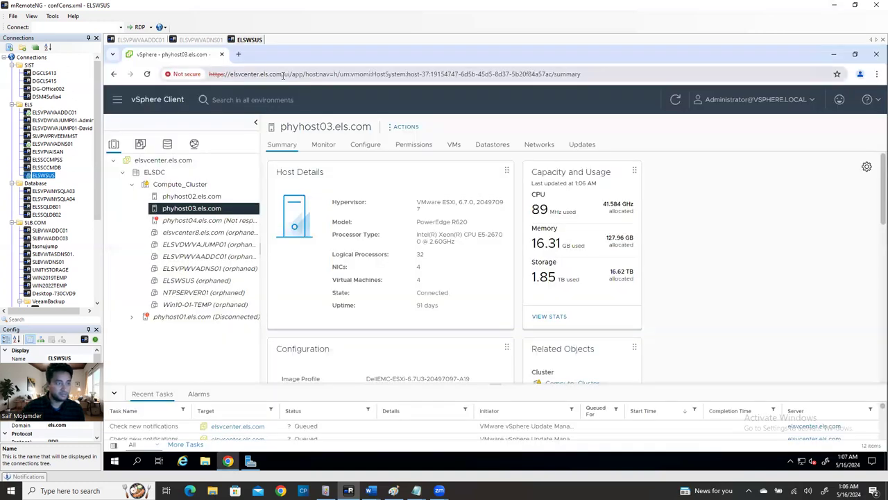
left_click_drag(282, 75, 206, 75)
key("ctrl+c")
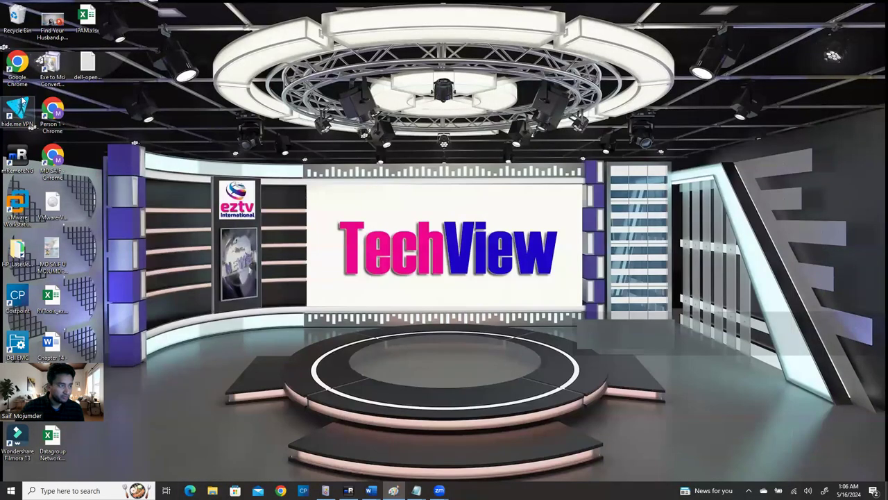
In the laptop's Chrome profile, load elsvcenter.els.com, find it unreachable, then minimize Chrome
double_click(15, 78)
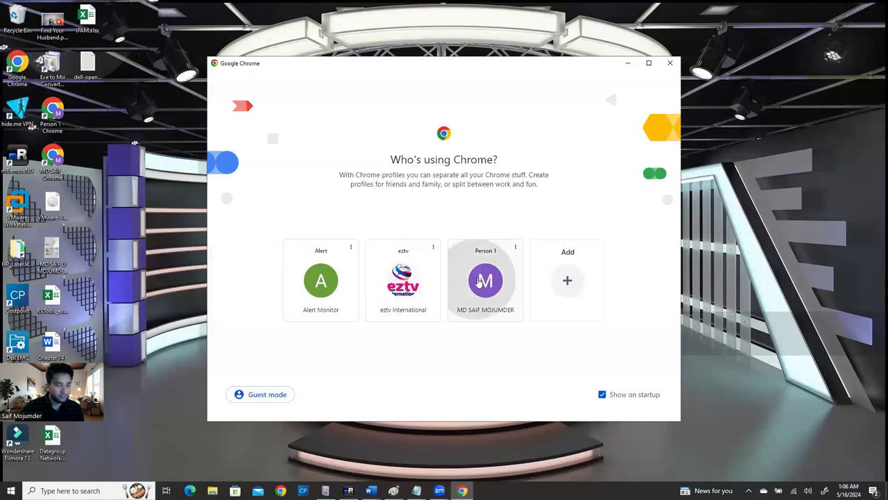
left_click(485, 280)
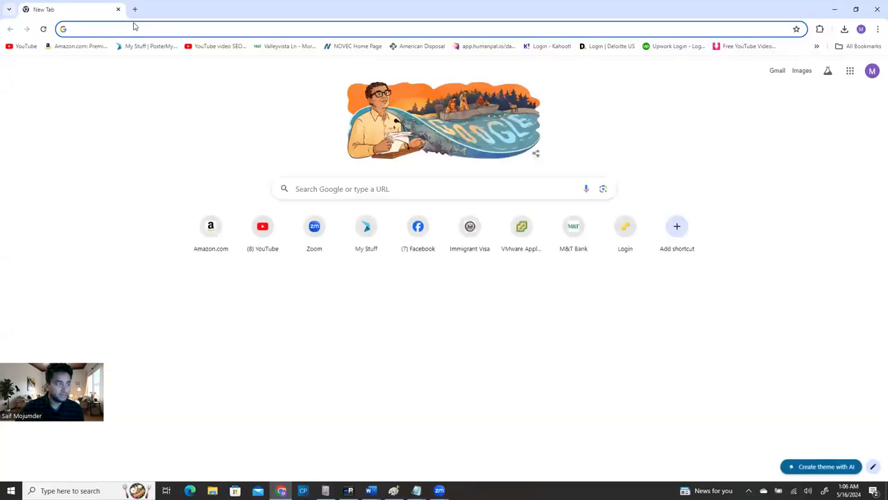
key("ctrl+v")
key("Return")
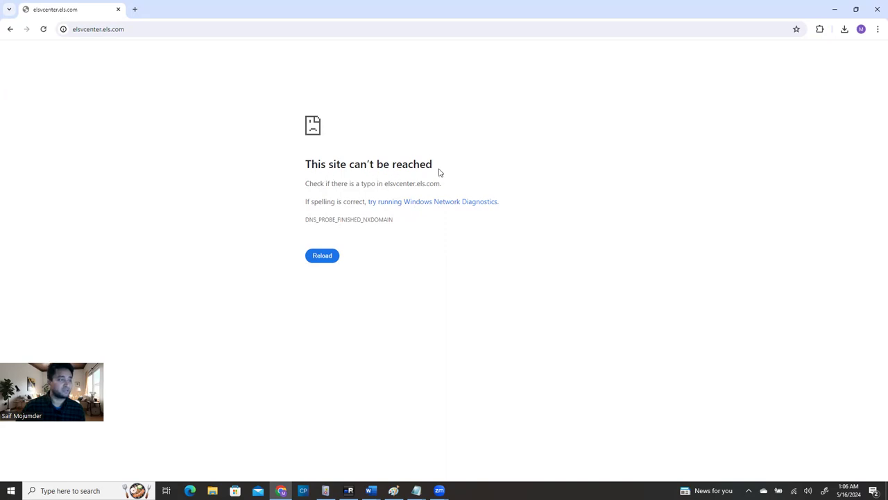
left_click(833, 9)
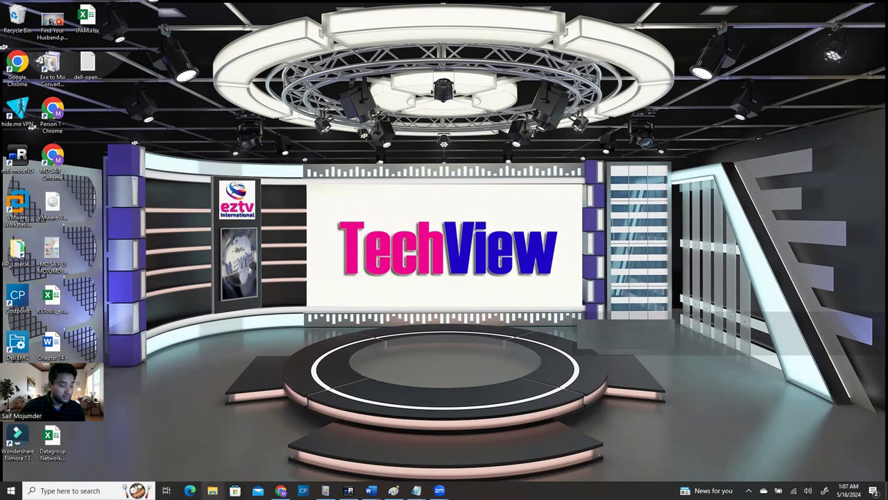
Browse from This PC through Local Disk (C:), Windows, System32 and drivers into the etc folder
left_click(212, 490)
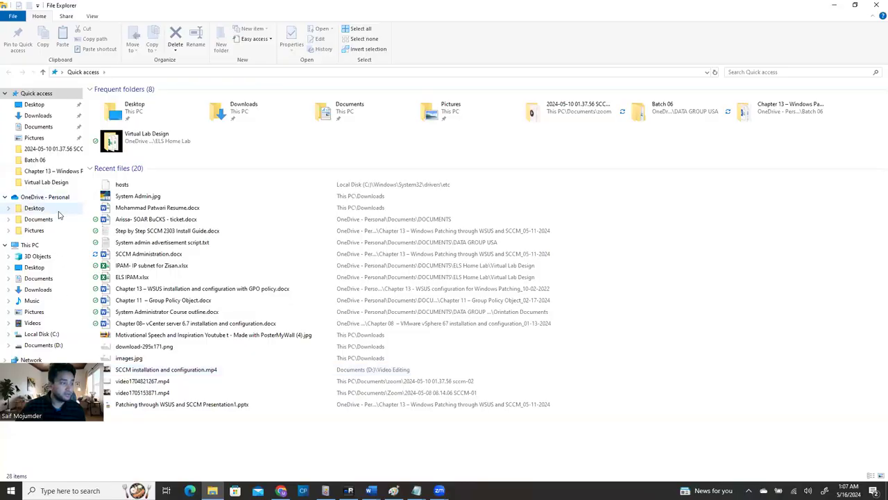
left_click(31, 245)
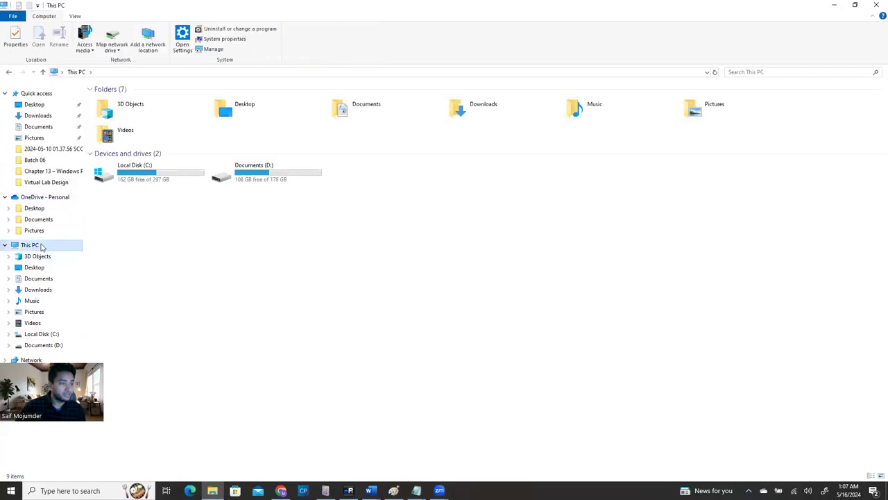
double_click(167, 174)
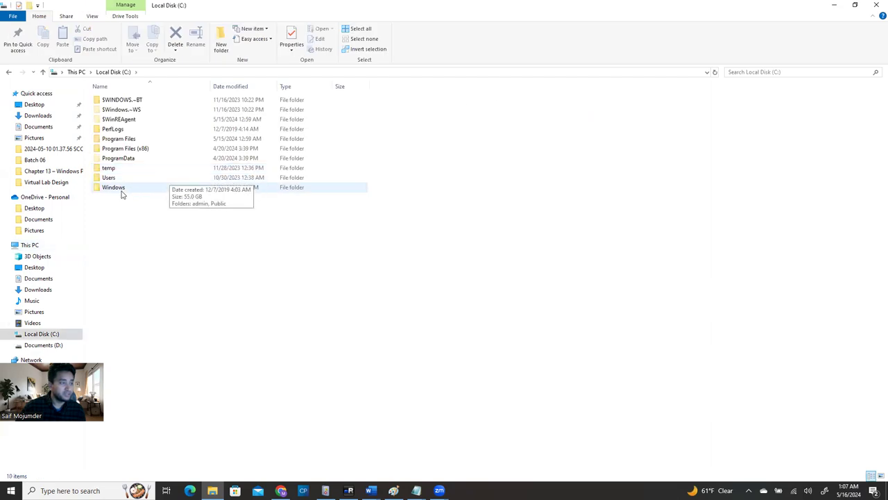
double_click(119, 188)
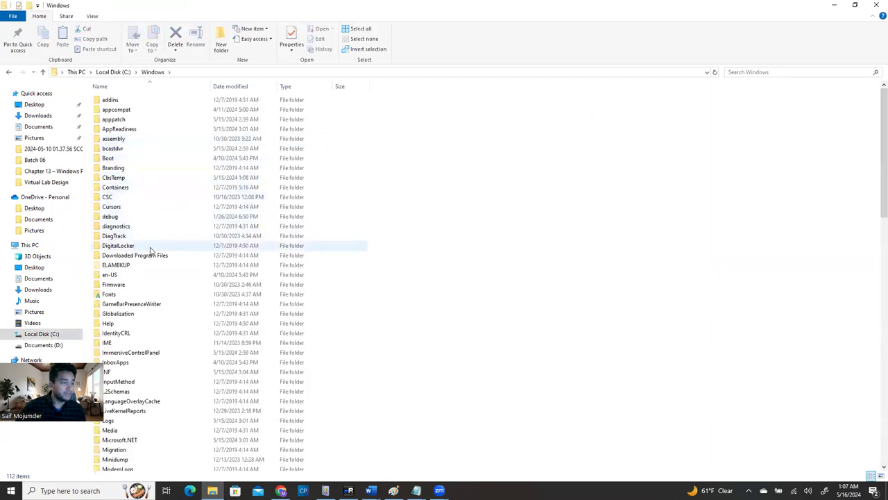
left_click(130, 313)
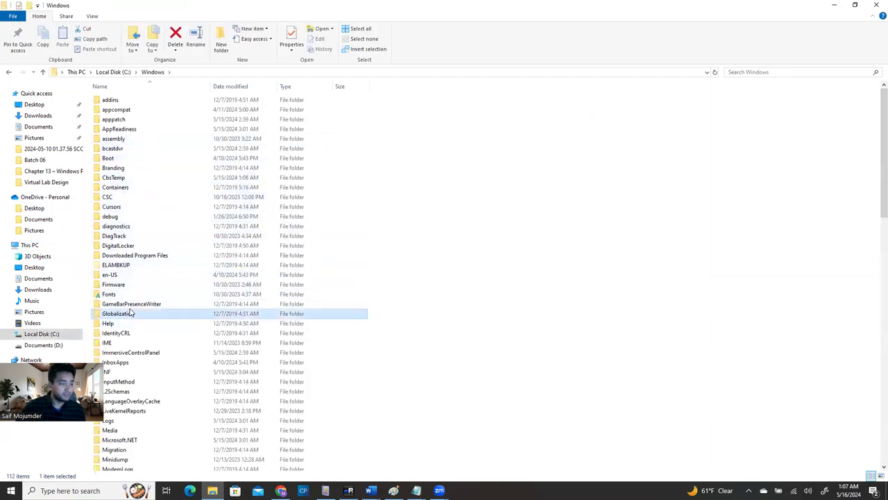
key("s")
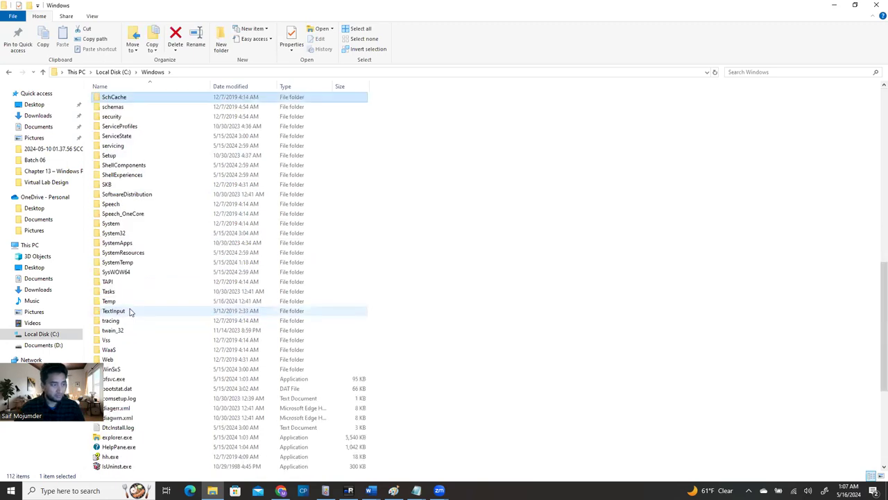
double_click(115, 234)
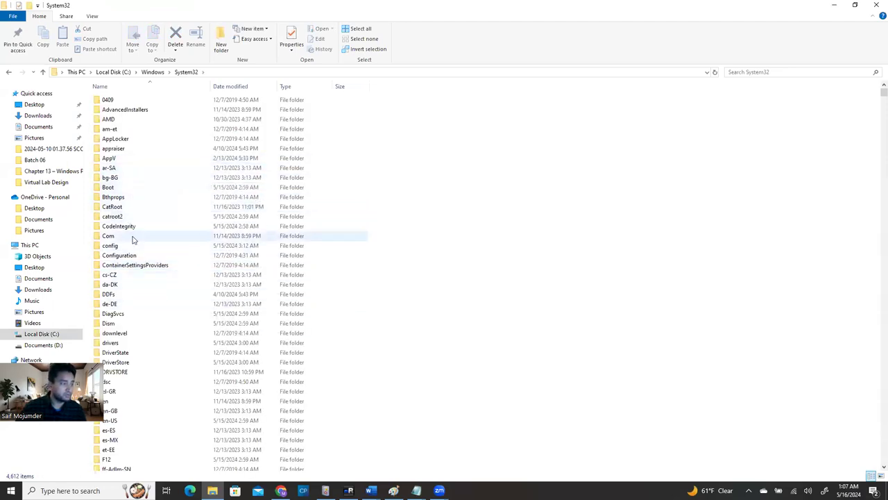
left_click(115, 347)
double_click(115, 347)
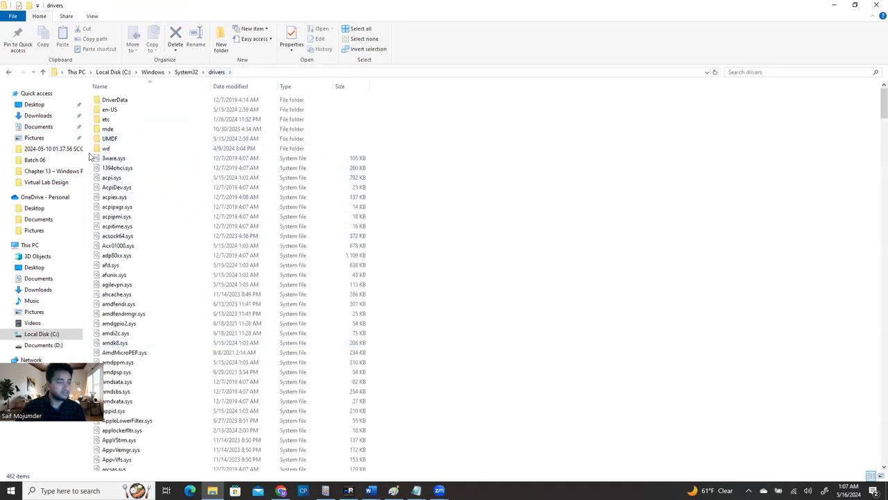
left_click(106, 121)
double_click(107, 120)
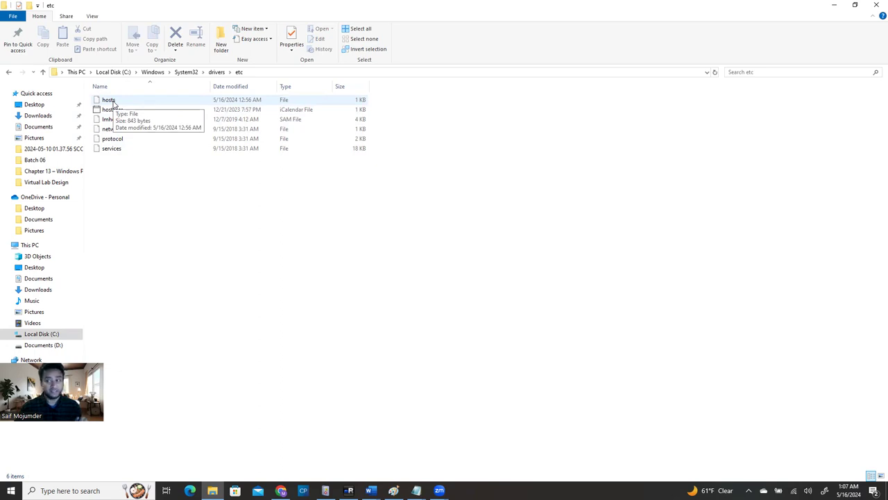
Open the hosts file with Notepad via Open with
right_click(115, 104)
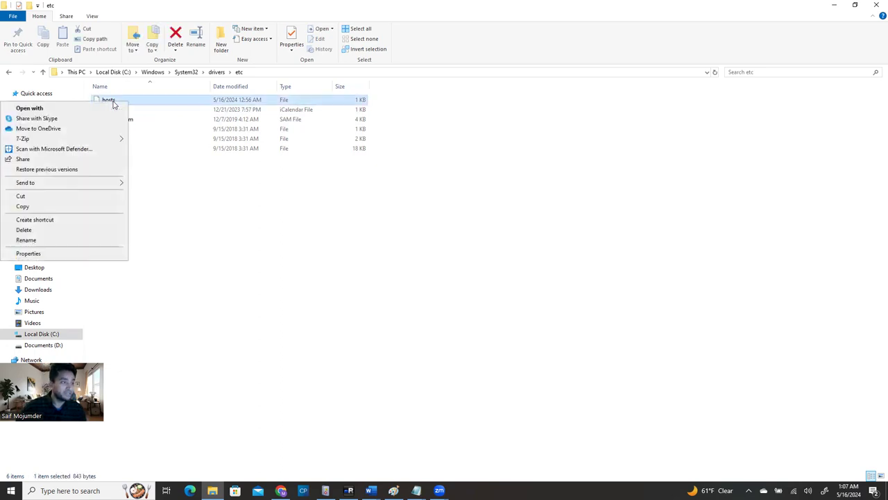
double_click(143, 105)
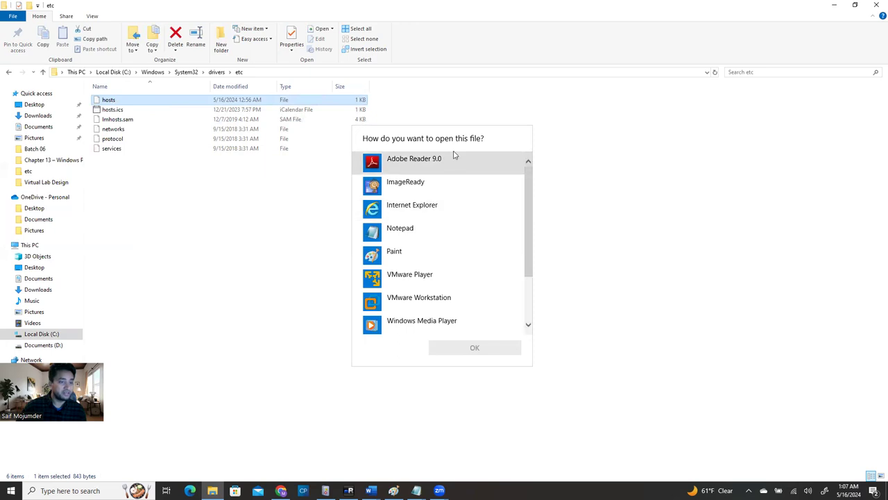
left_click(406, 229)
left_click(473, 348)
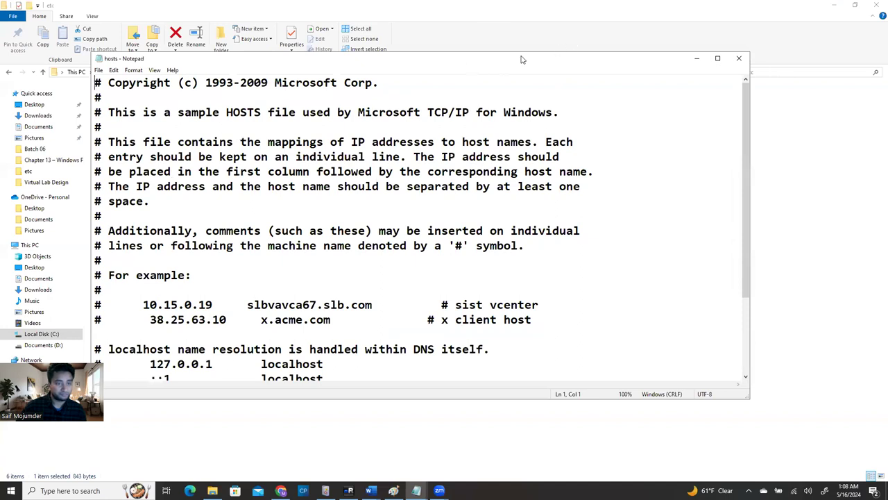
Highlight the 127.0.0.1 localhost example and place the cursor at the end of the last localhost line
left_click_drag(530, 60, 595, 36)
scroll(239, 253, "down", 3)
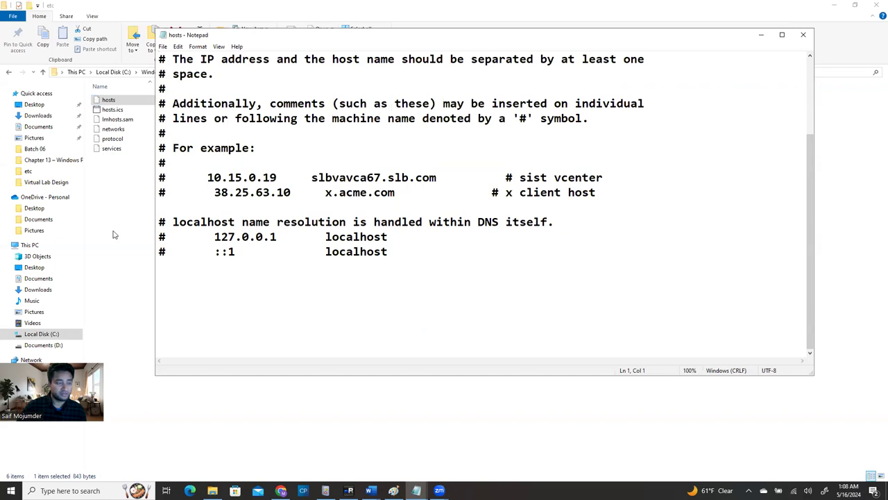
left_click_drag(215, 238, 391, 238)
left_click(391, 256)
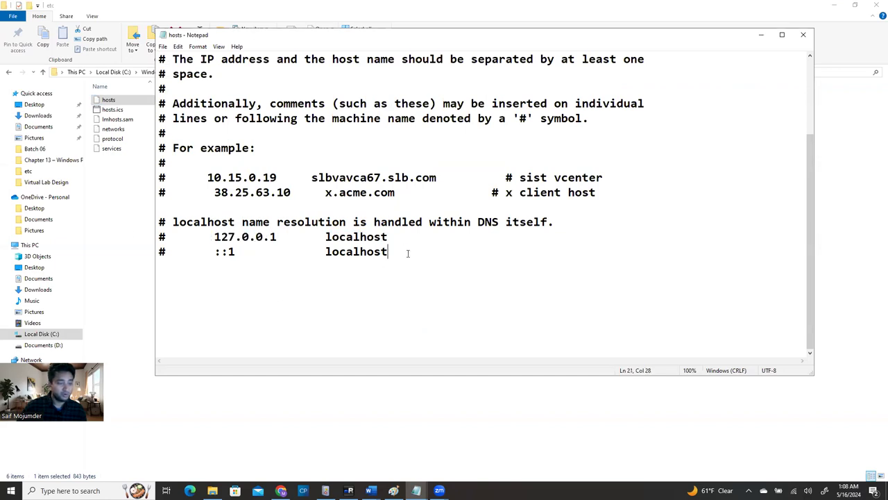
key("Return")
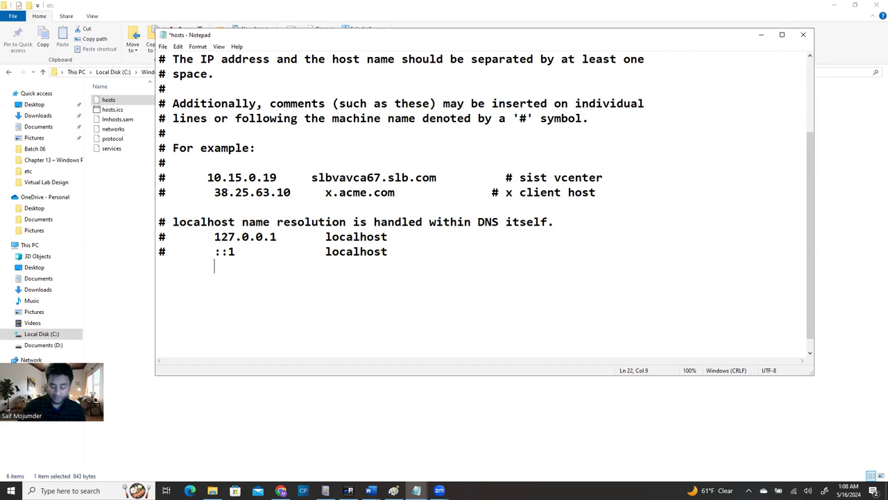
type("19")
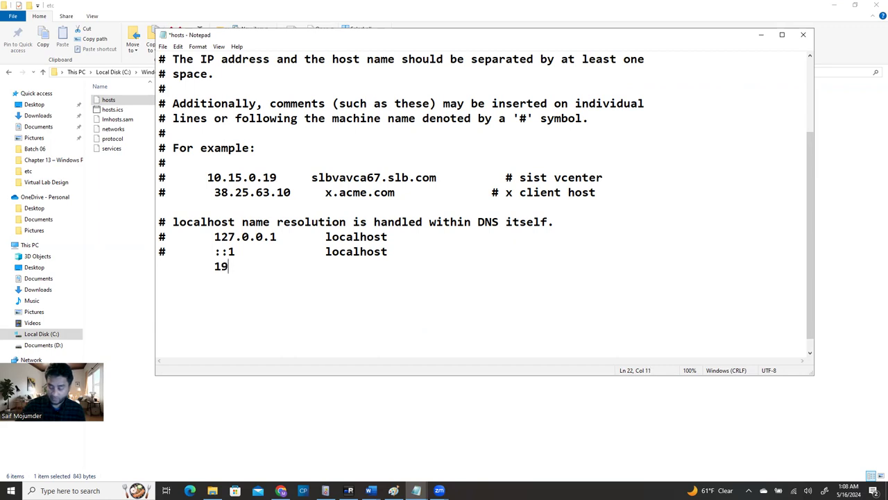
type("2.168.1.80")
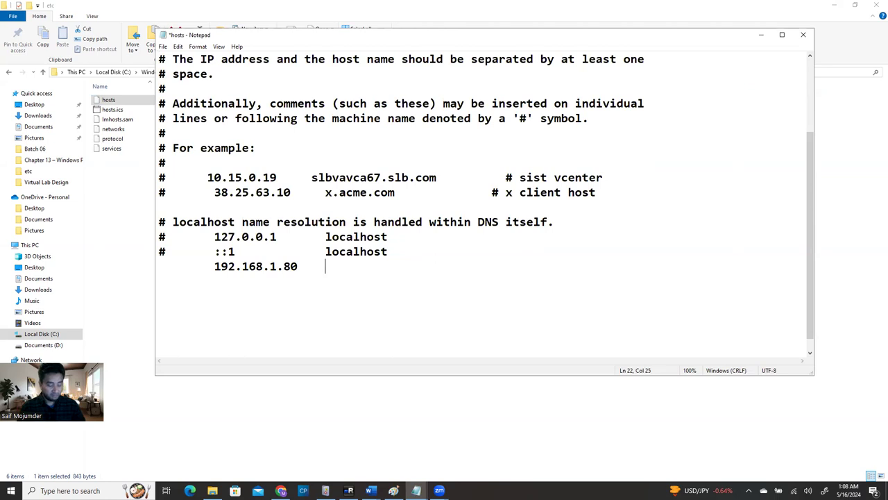
type("https://elsvcenter.els.com/")
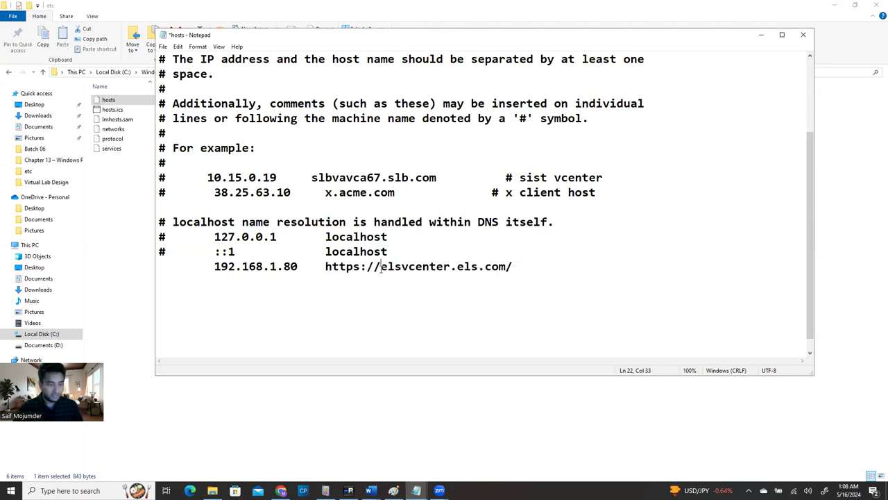
left_click_drag(381, 266, 323, 267)
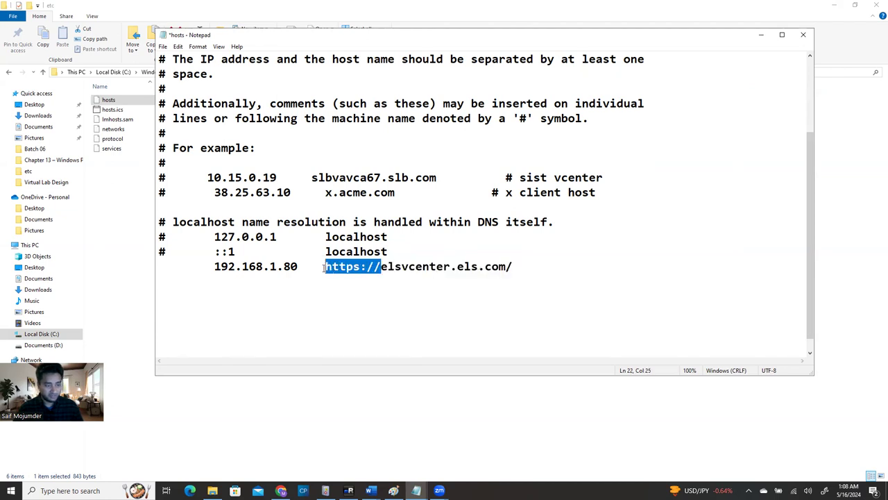
key("BackSpace")
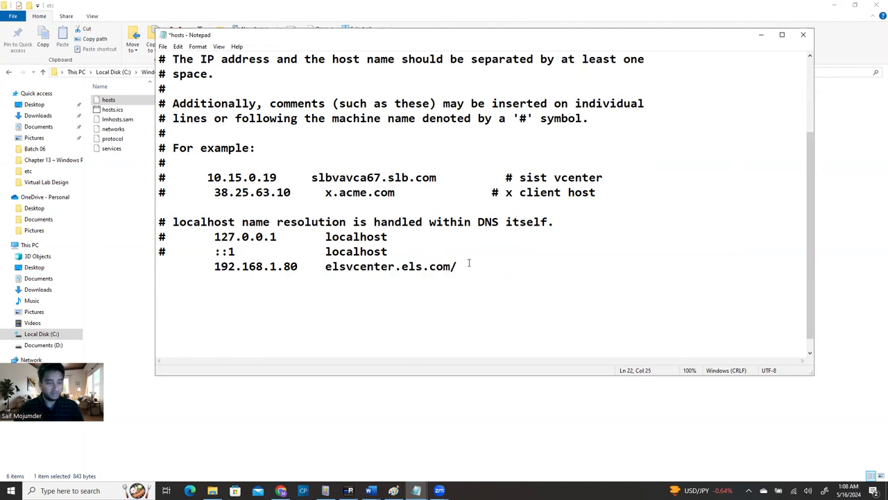
key("BackSpace")
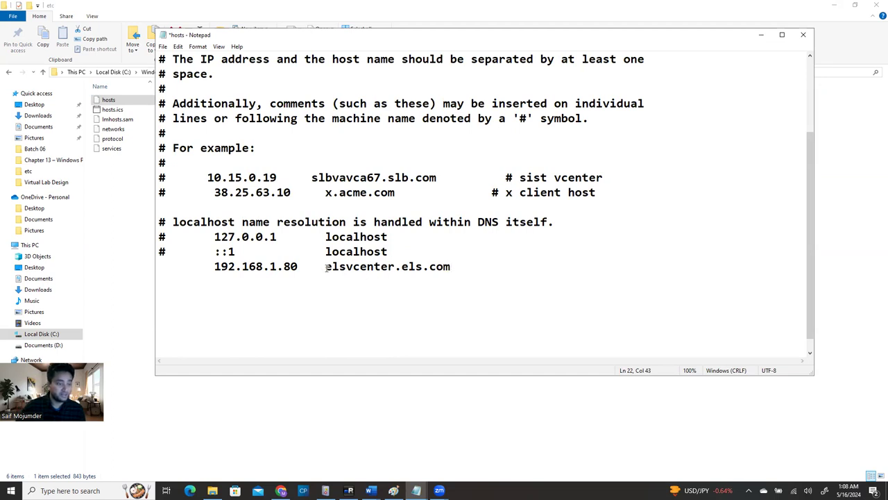
Review the new entry by highlighting the elsvcenter.els.com host name and the 192.168.1.80 address
left_click_drag(325, 268, 453, 268)
left_click(455, 269)
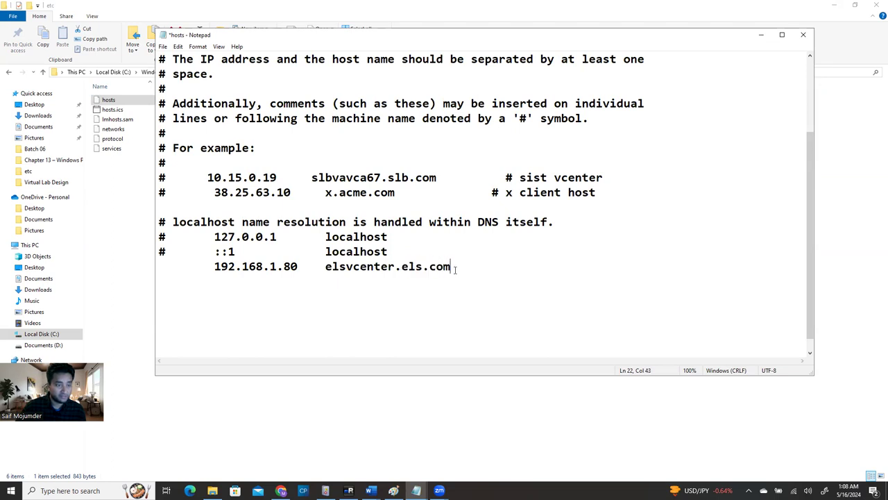
left_click(323, 267, "shift")
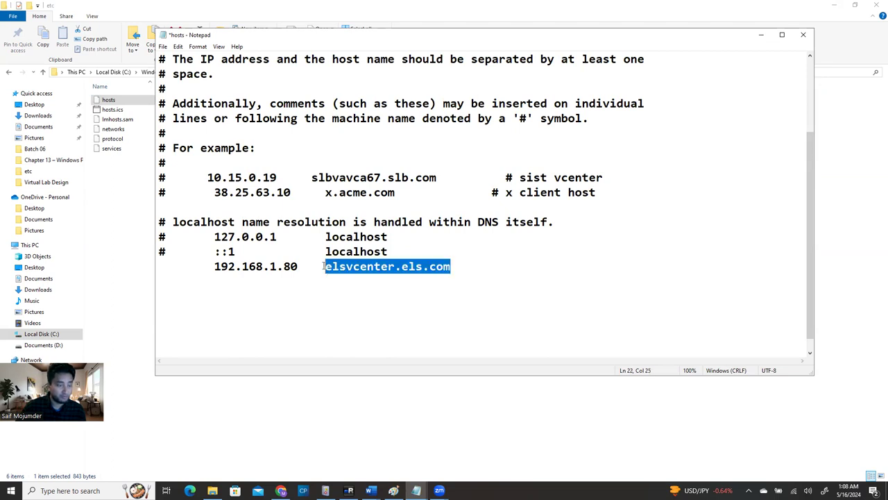
left_click(369, 303)
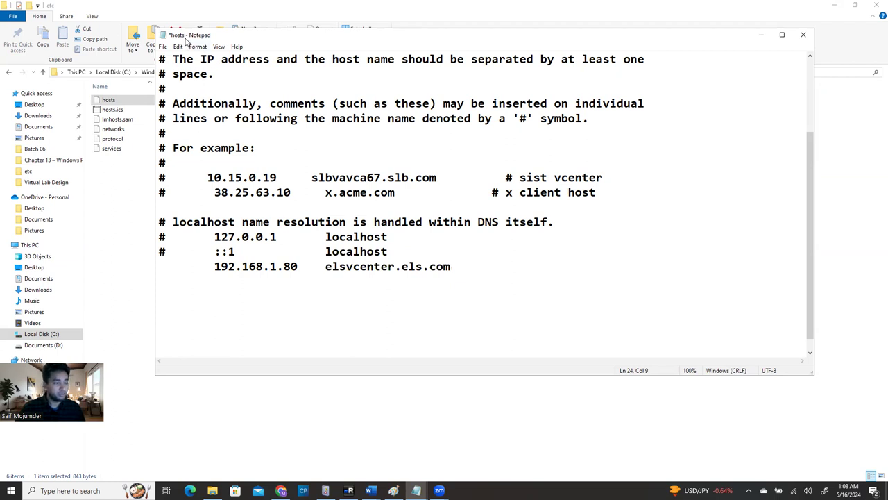
left_click(419, 250)
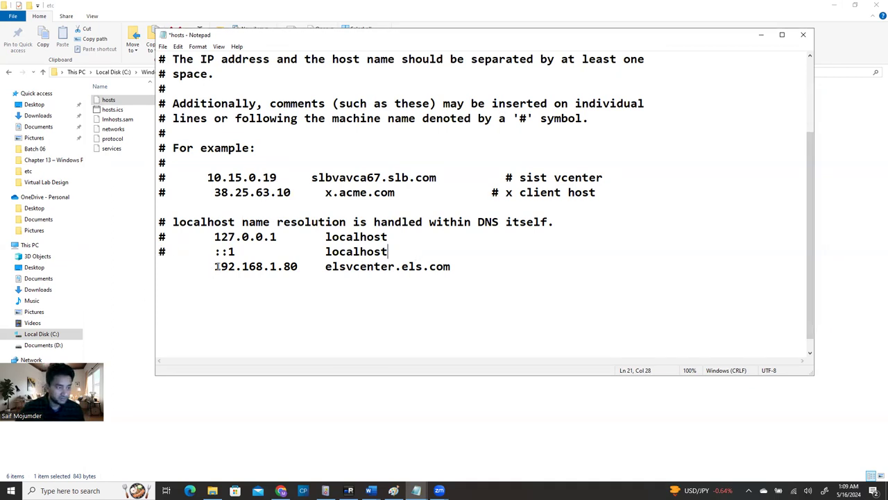
left_click_drag(212, 265, 464, 261)
left_click(320, 266)
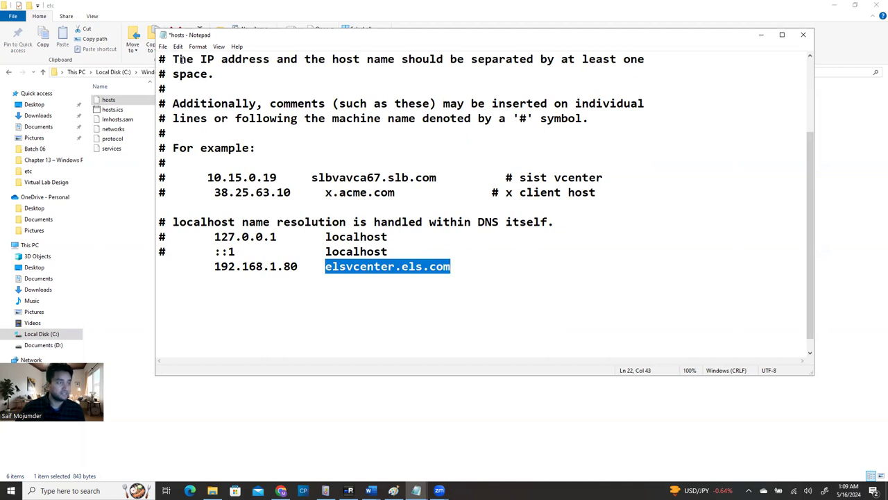
Begin a Save As of hosts to the Desktop as All Files, cancel it, and minimize Notepad
left_click(165, 47)
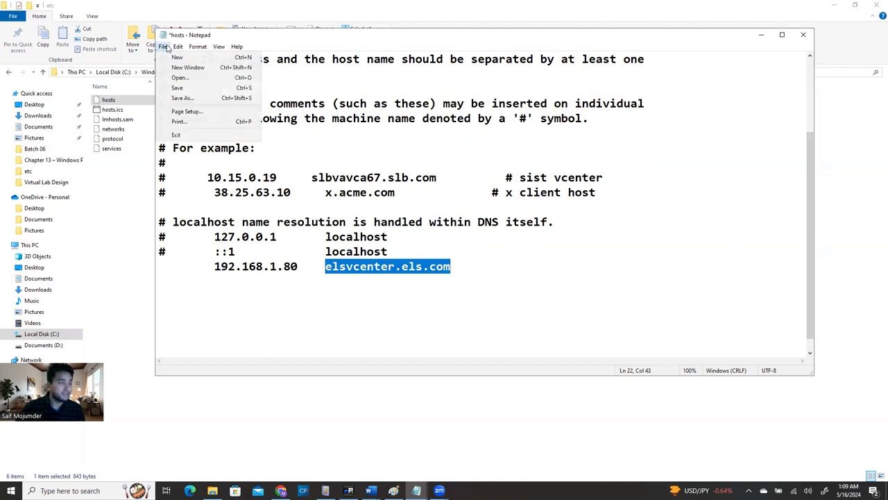
left_click(176, 98)
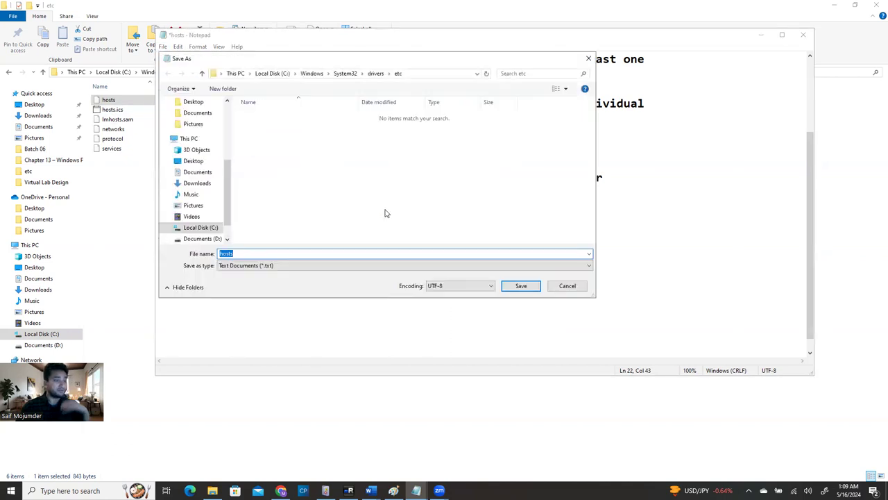
left_click(194, 104)
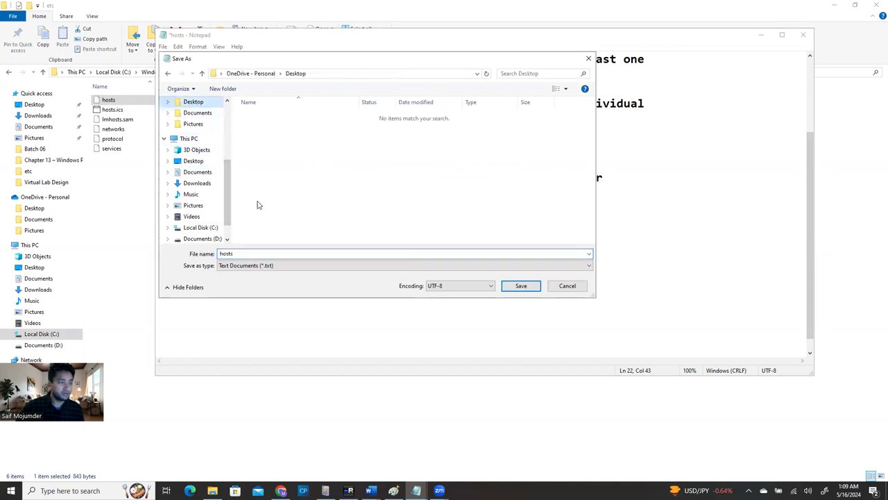
left_click(252, 268)
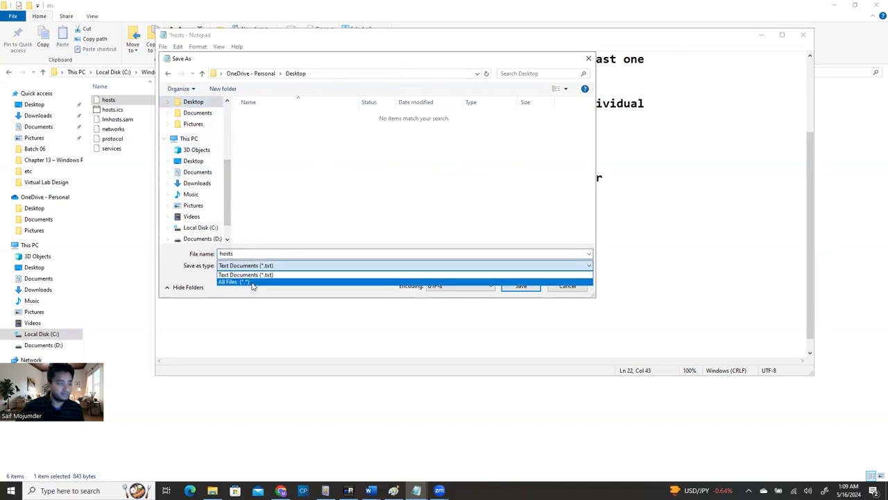
left_click(254, 280)
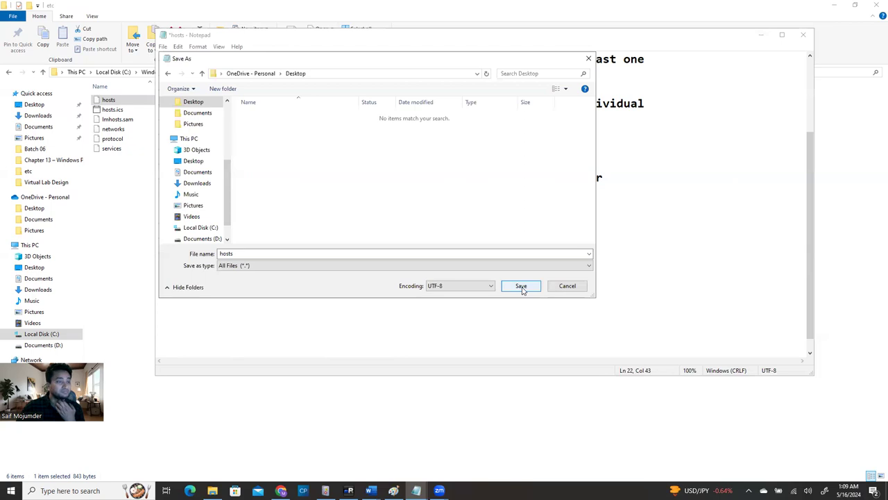
left_click(588, 58)
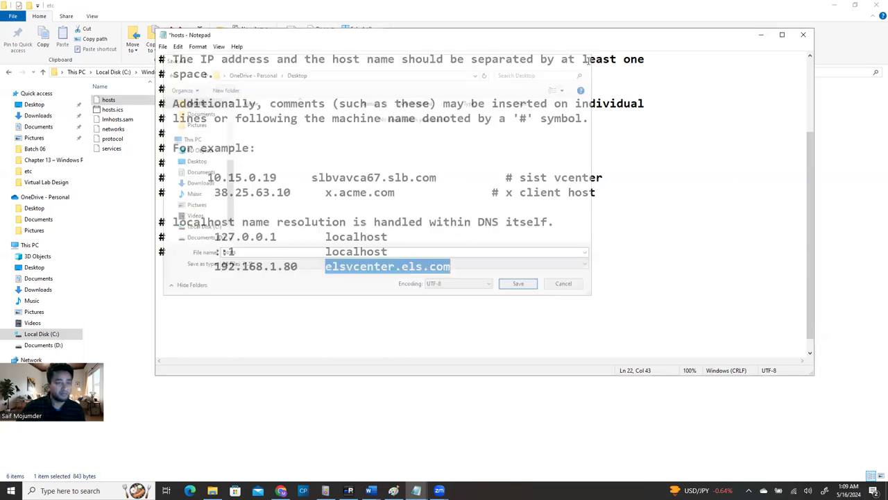
left_click(761, 35)
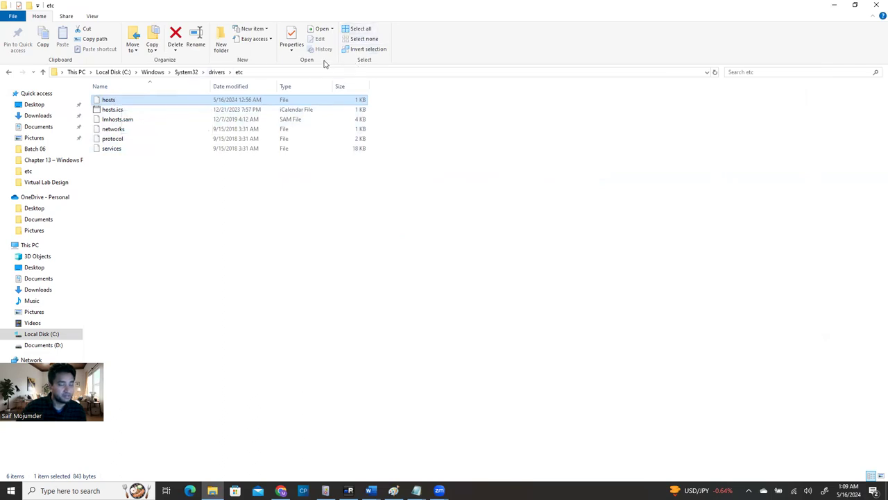
Turn on showing extensions for known file types in Folder Options and apply it
left_click(97, 18)
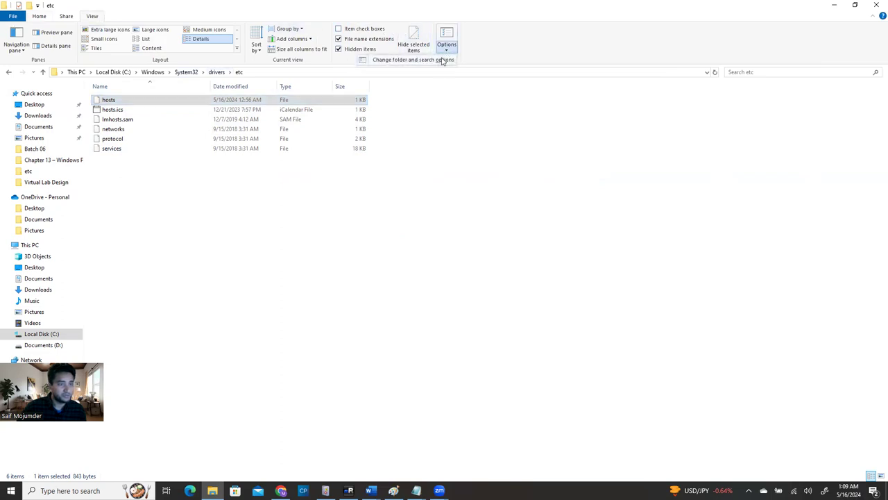
left_click(442, 61)
left_click(45, 111)
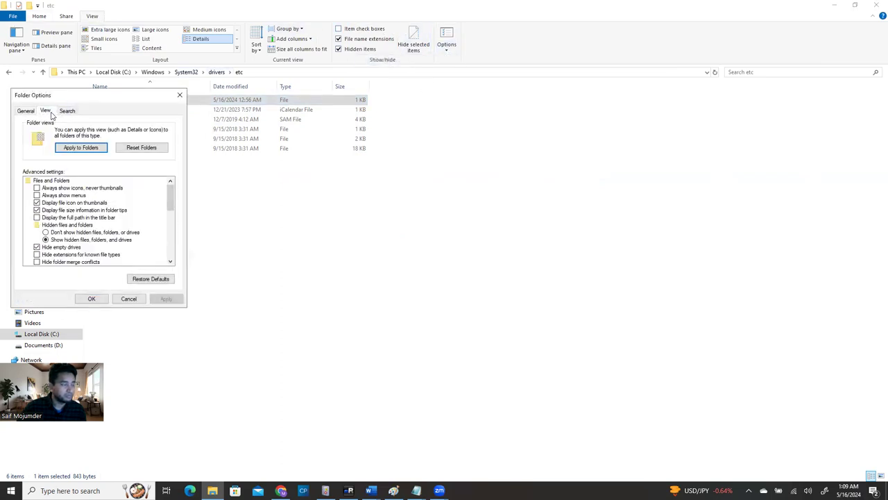
left_click(36, 255)
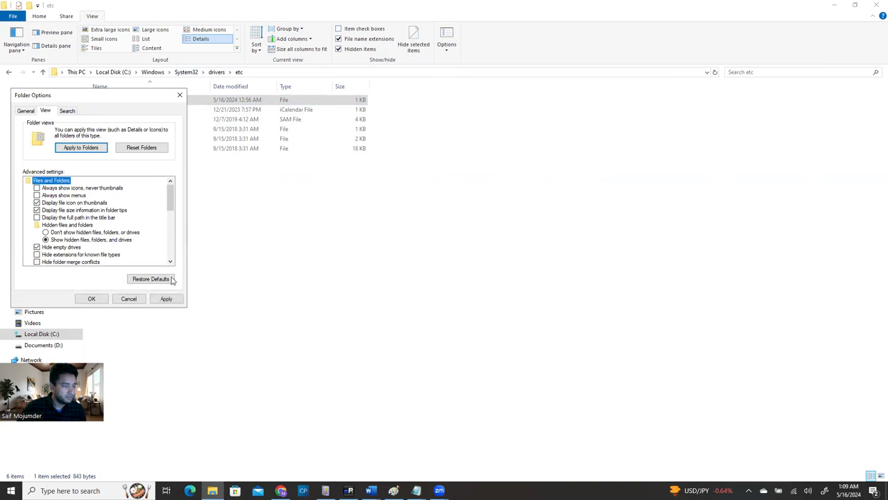
left_click(166, 299)
left_click(90, 299)
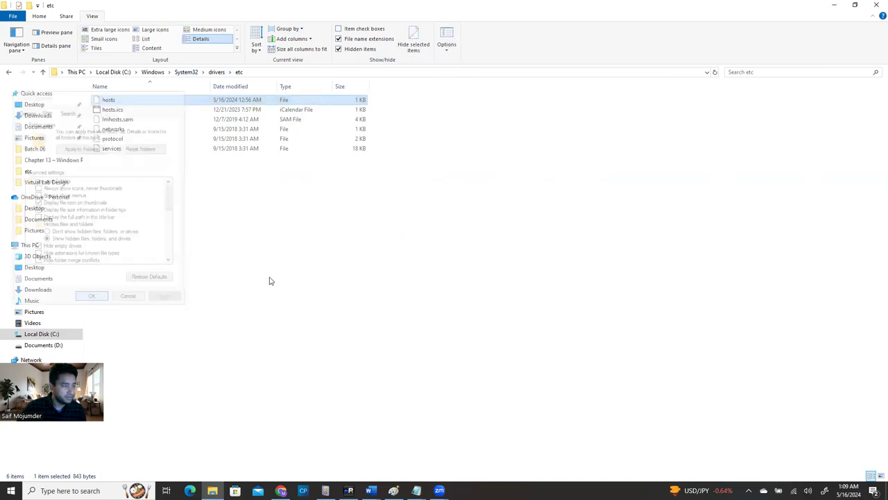
Refresh the etc folder and review the hosts file's properties
left_click(219, 231)
right_click(202, 229)
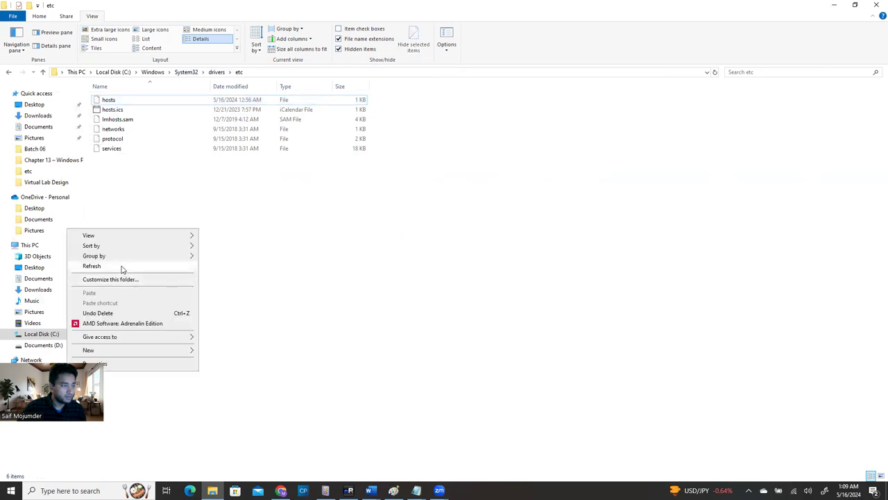
left_click(111, 266)
right_click(129, 102)
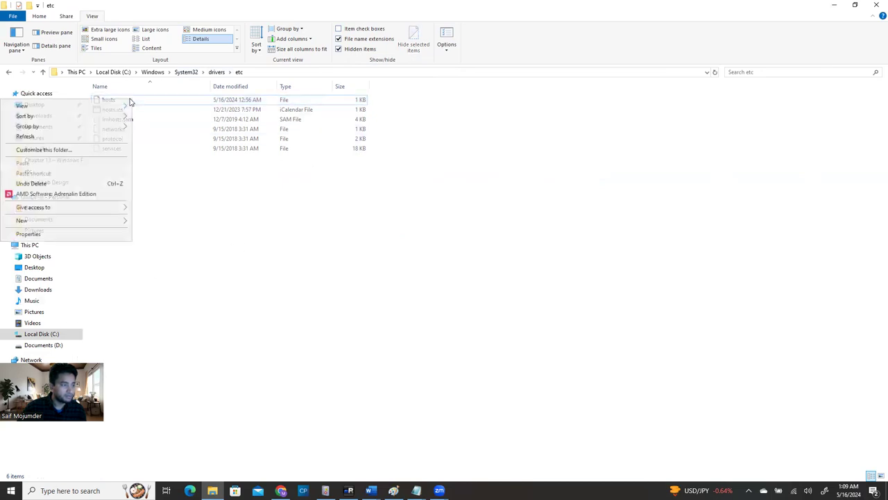
right_click(177, 100)
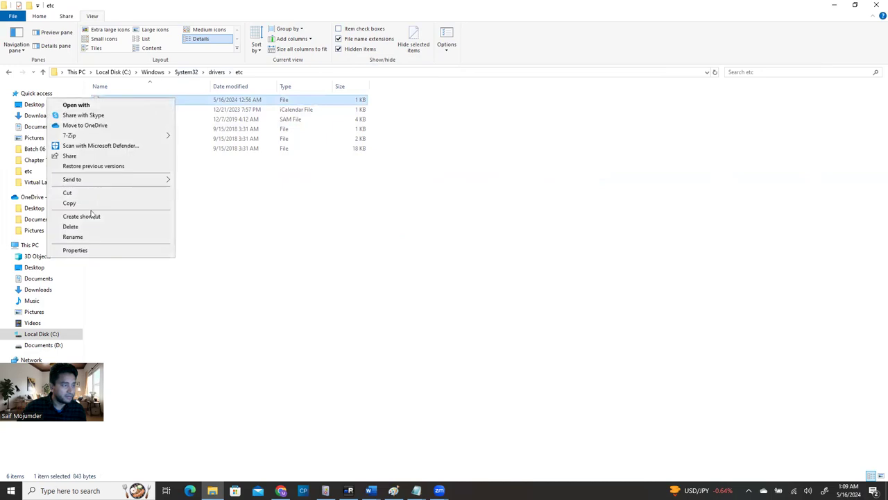
left_click(75, 249)
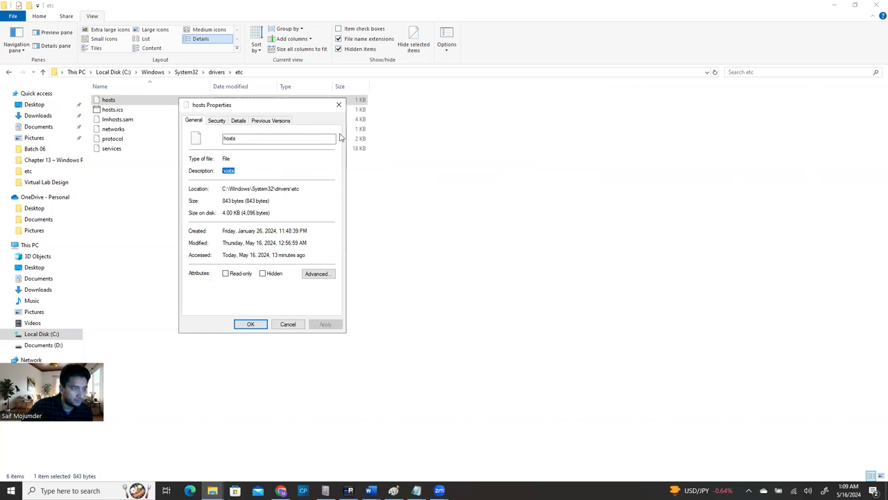
left_click(339, 104)
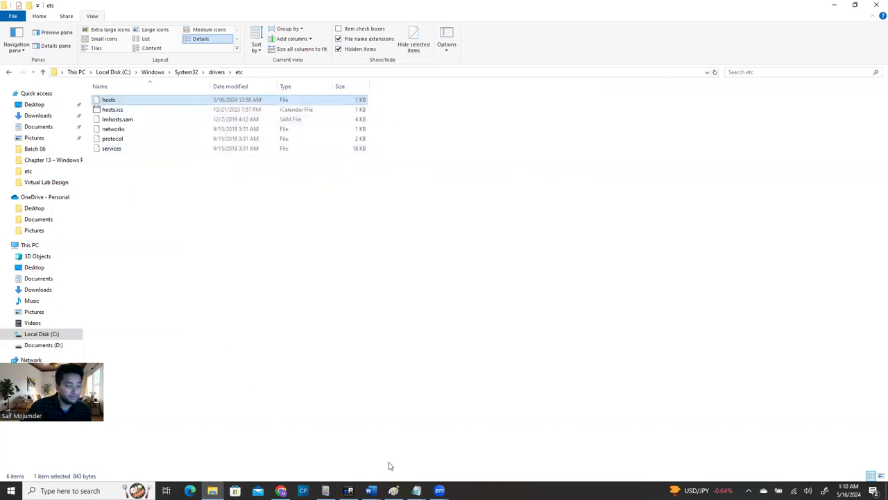
Bring the unsaved *hosts Notepad window back to the front
mouse_move(416, 490)
left_click(519, 458)
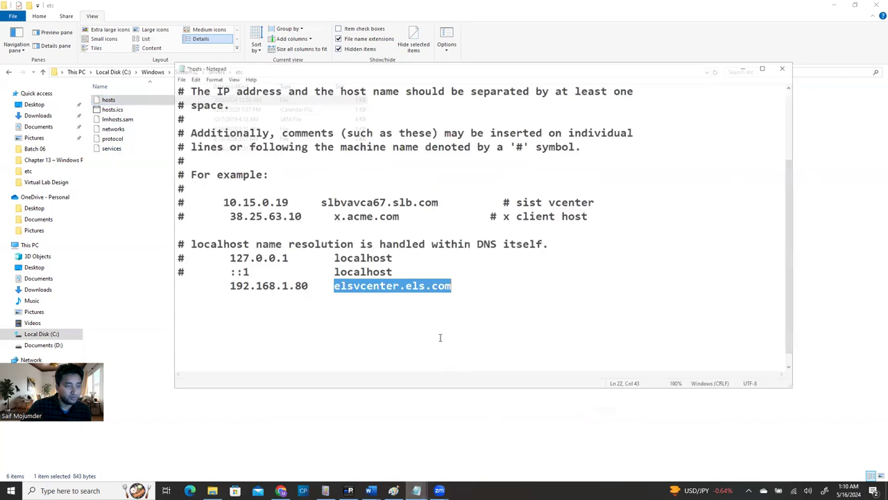
left_click(426, 292)
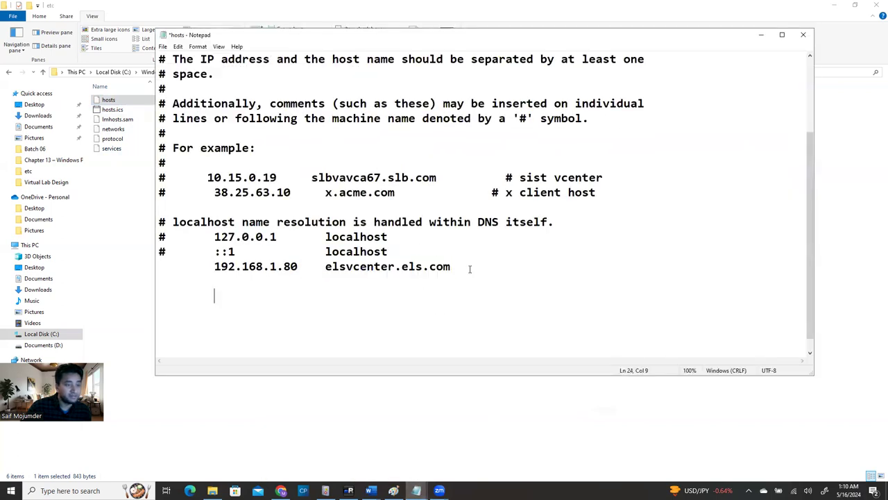
Save the hosts edit, then start a Save As copy targeting the Desktop
left_click(162, 46)
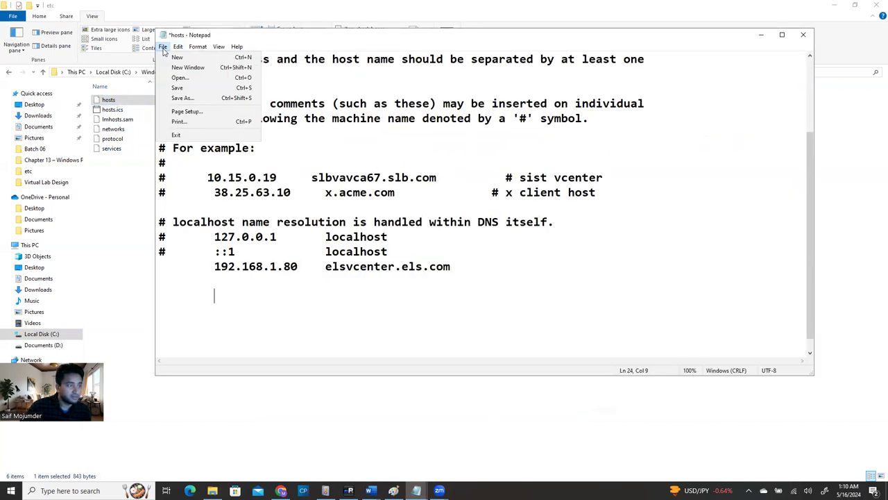
left_click(178, 88)
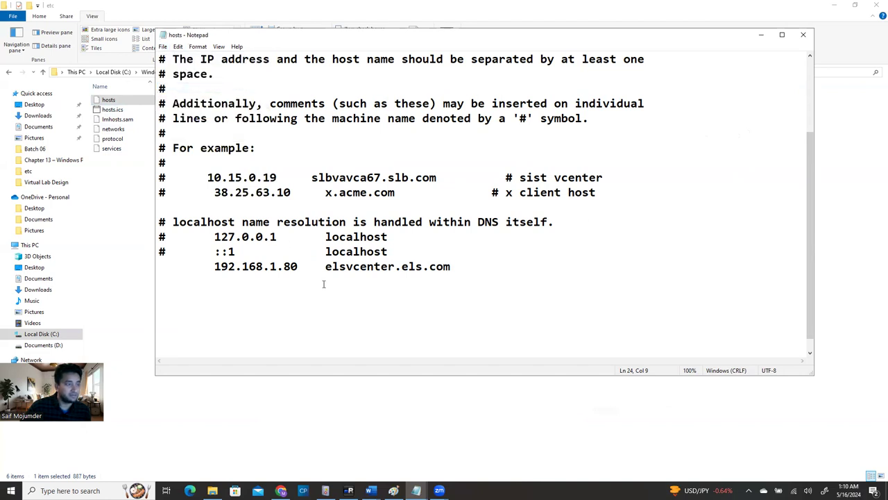
left_click(162, 47)
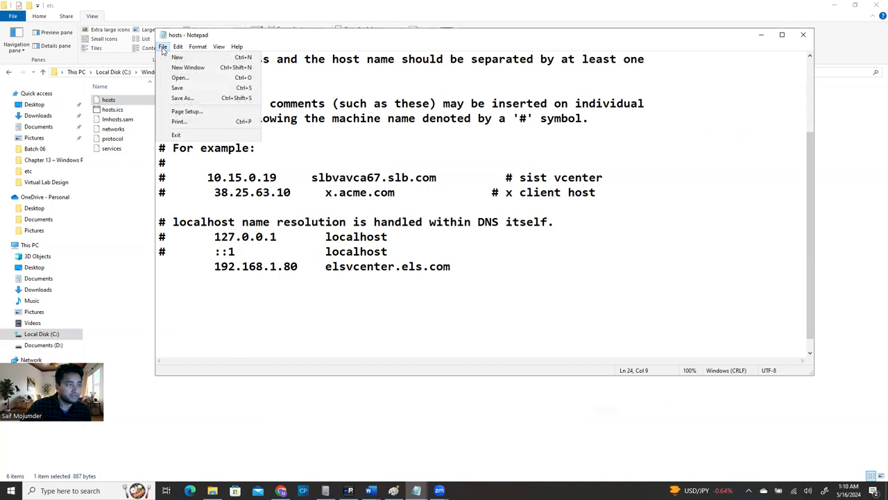
left_click(188, 97)
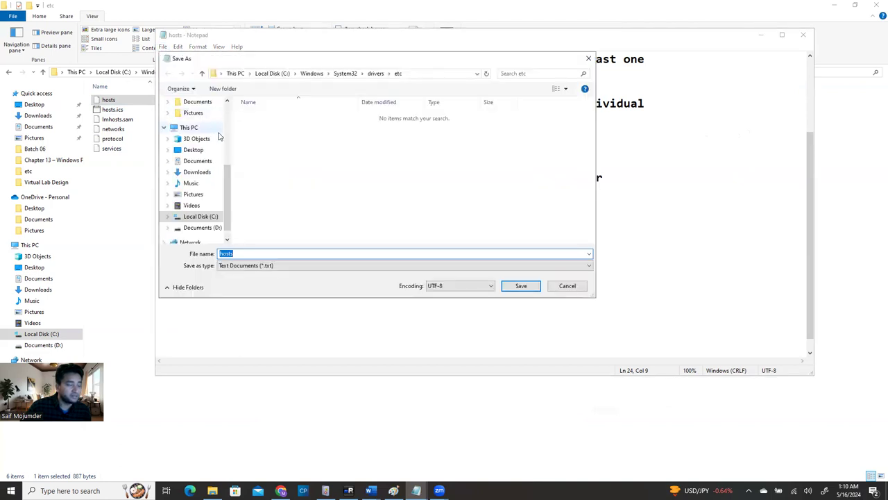
left_click_drag(228, 176, 227, 108)
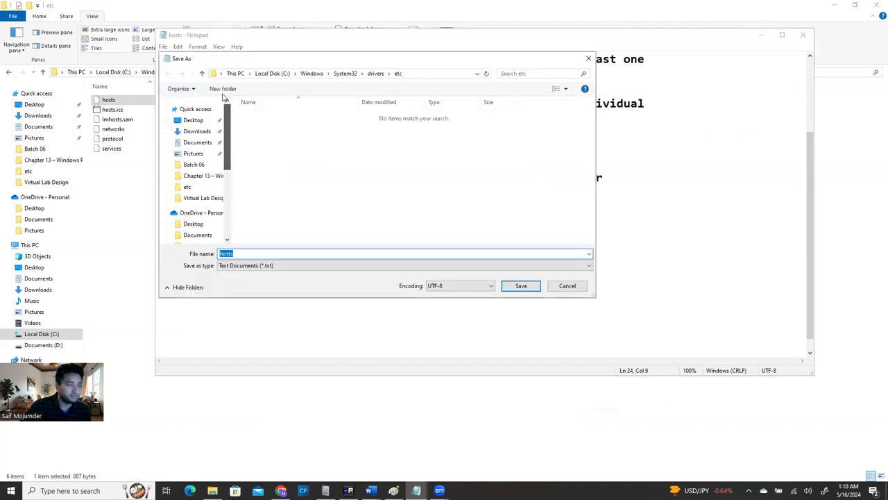
left_click(193, 121)
Save the copy on the Desktop as hosts.txt with All Files type and UTF-8 encoding
left_click(206, 133)
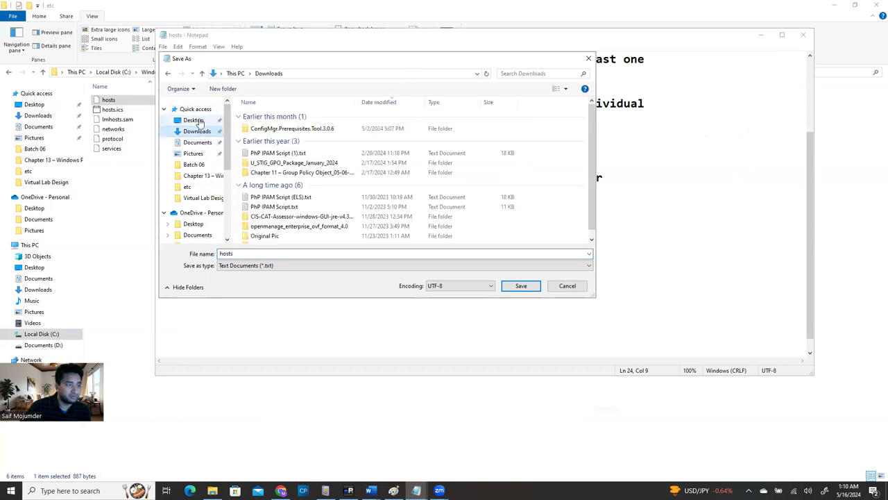
left_click(209, 122)
left_click(327, 265)
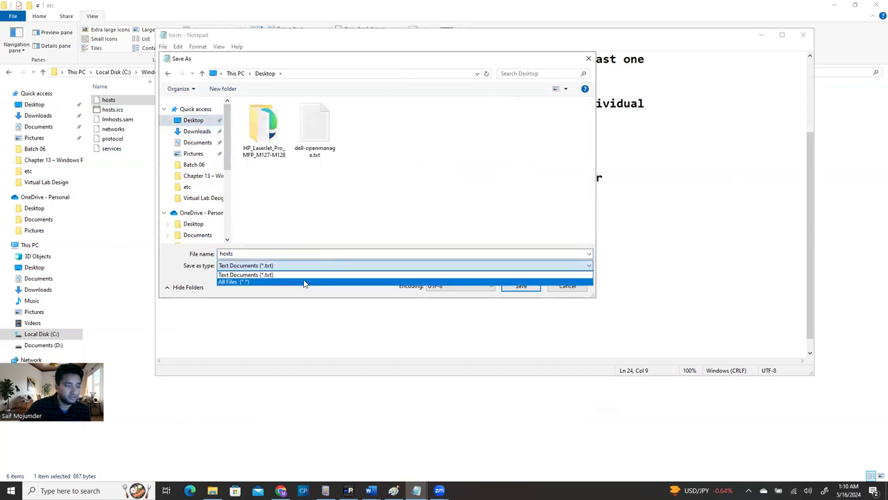
left_click(306, 281)
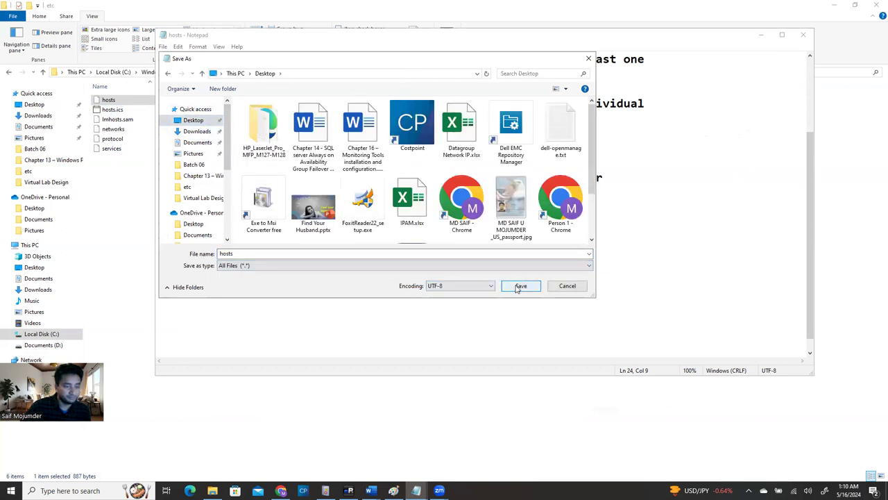
left_click(484, 288)
left_click(486, 287)
left_click(519, 285)
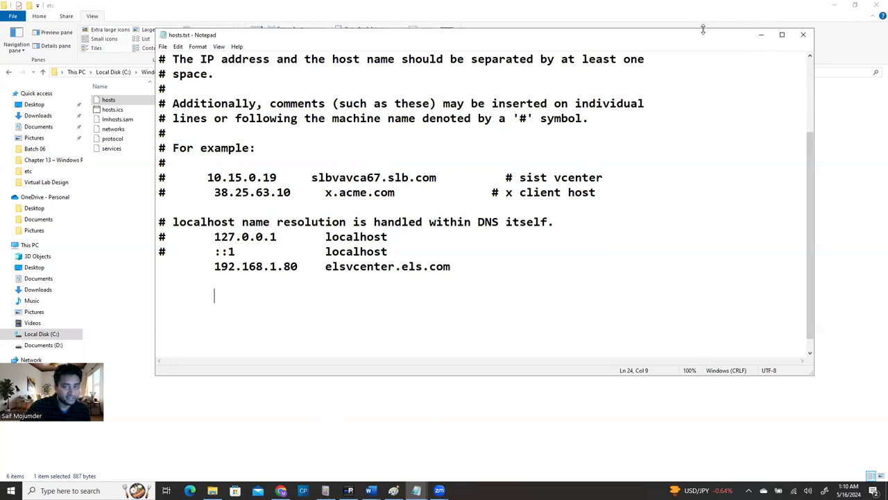
Reopen the etc folder's hosts file in Notepad to check it, then close it
left_click(762, 34)
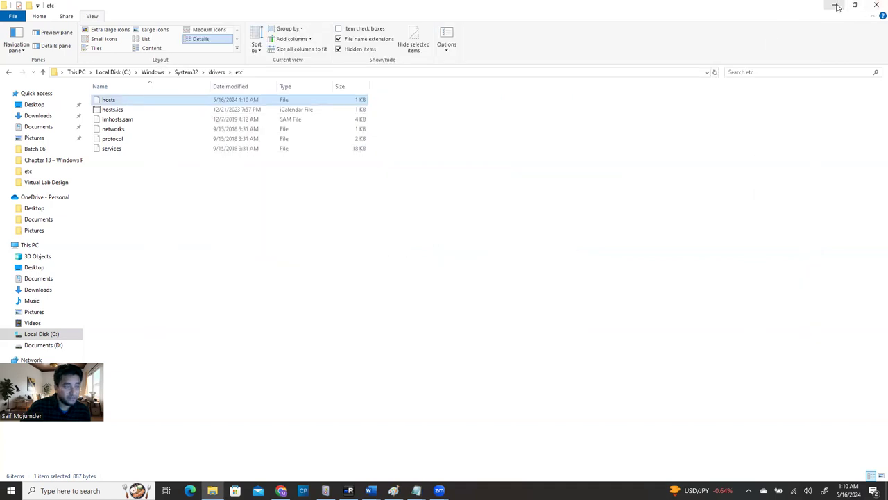
left_click(368, 193)
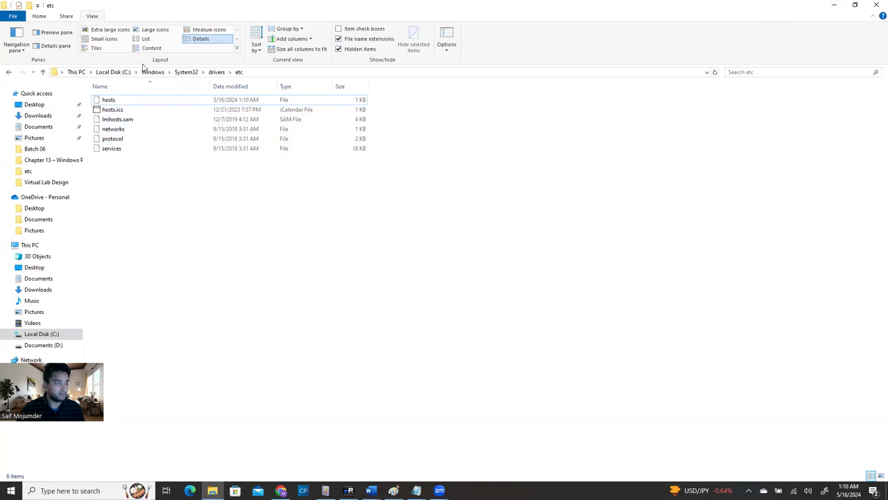
double_click(111, 100)
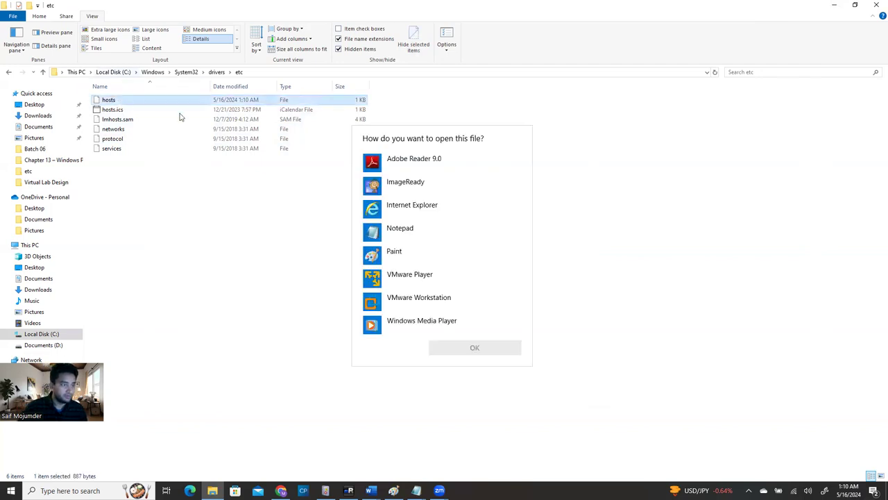
left_click(400, 228)
left_click(475, 347)
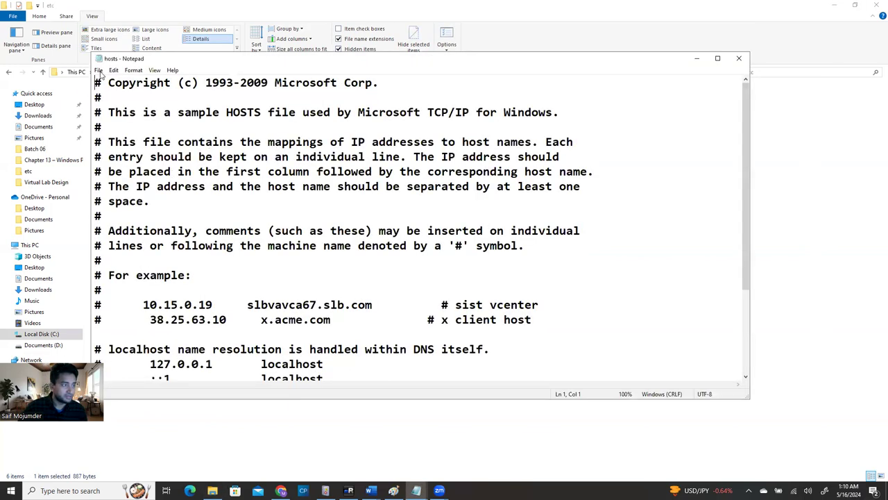
left_click(98, 71)
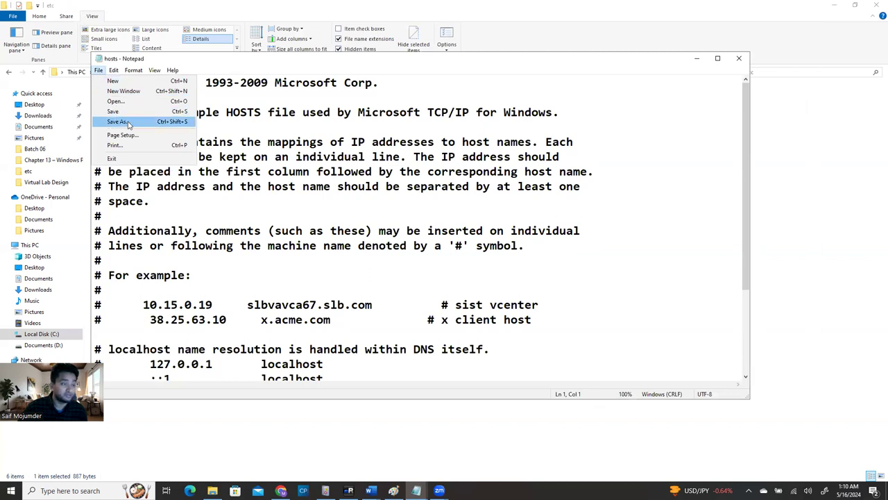
left_click(740, 60)
left_click(739, 61)
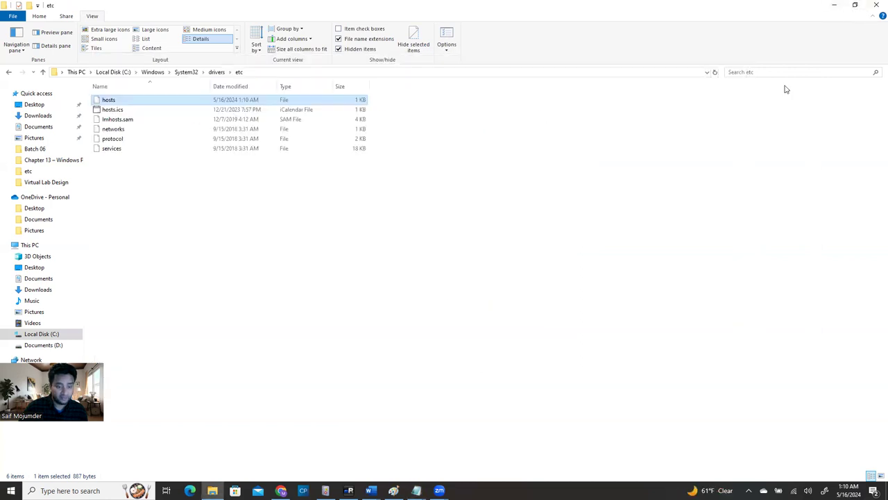
Restore the hosts.txt Notepad window and minimize it again
left_click(418, 489)
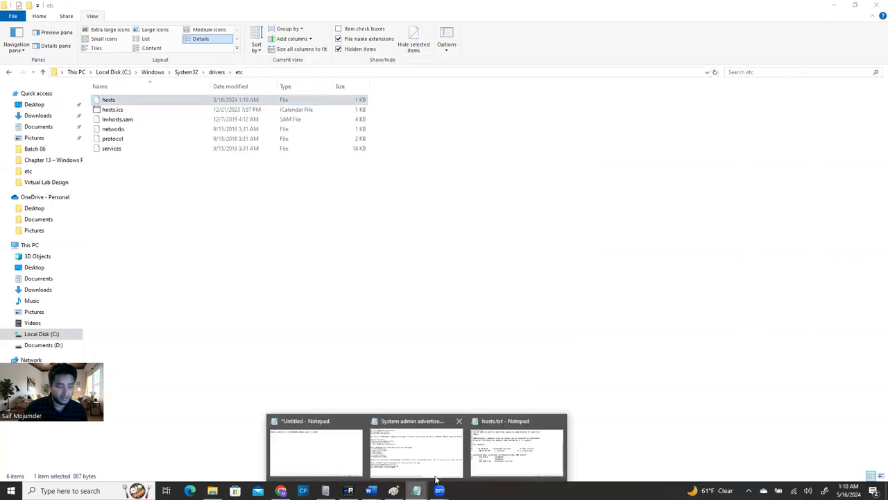
left_click(538, 430)
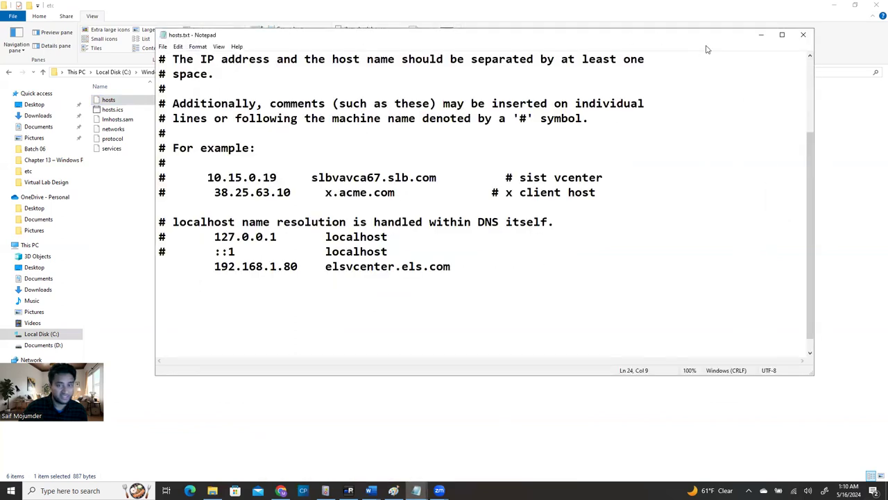
left_click(760, 34)
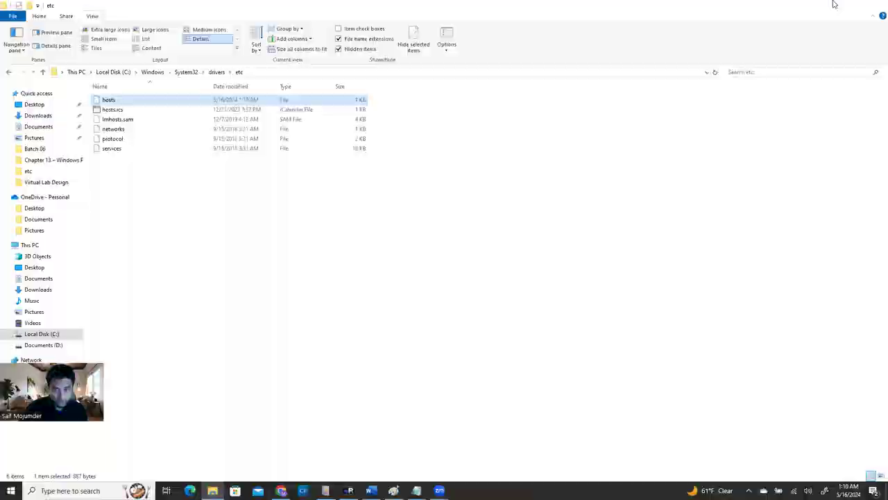
Rename the Desktop hosts.txt to hosts, confirming removal of the extension
left_click(833, 12)
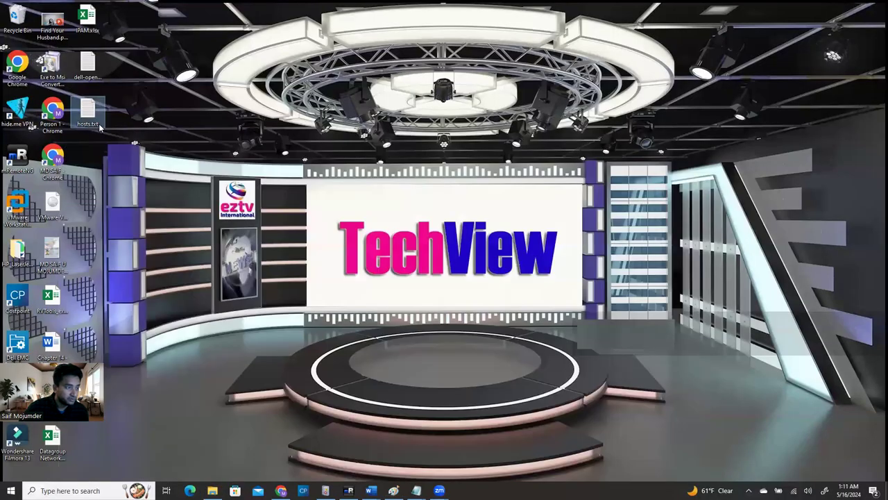
right_click(96, 119)
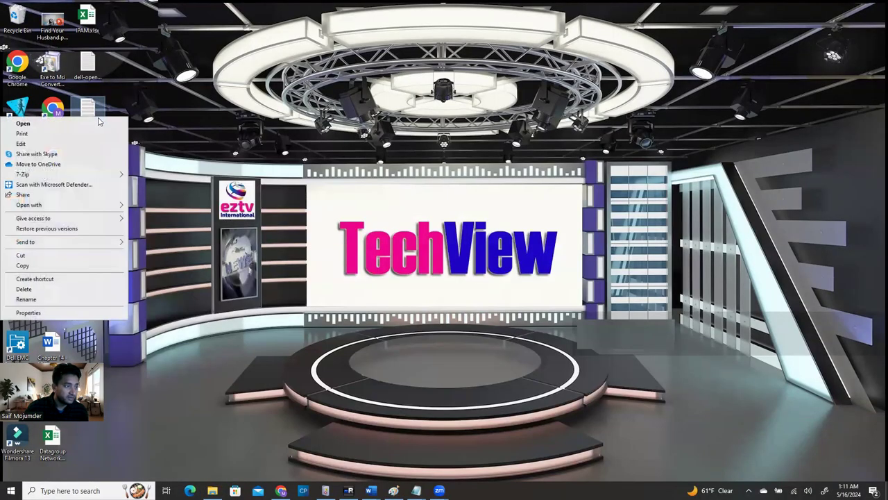
left_click(31, 298)
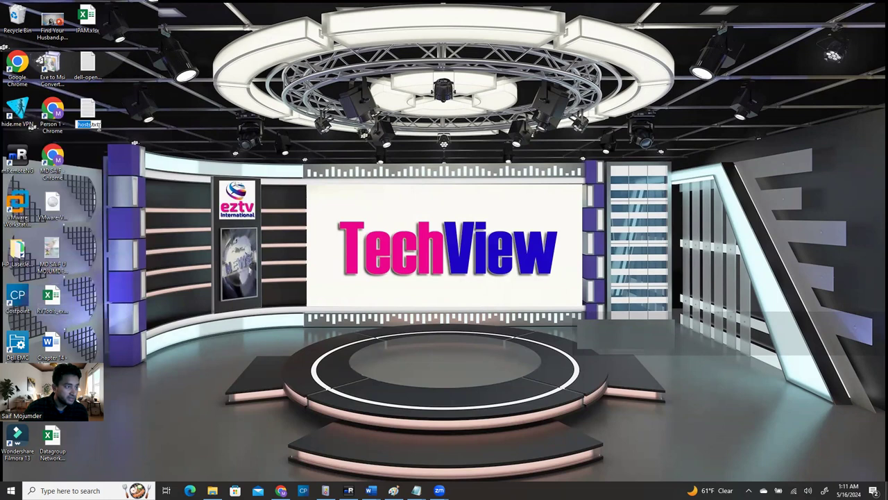
key("End")
key("BackSpace")
key("BackSpace")
key("BackSpace")
key("BackSpace")
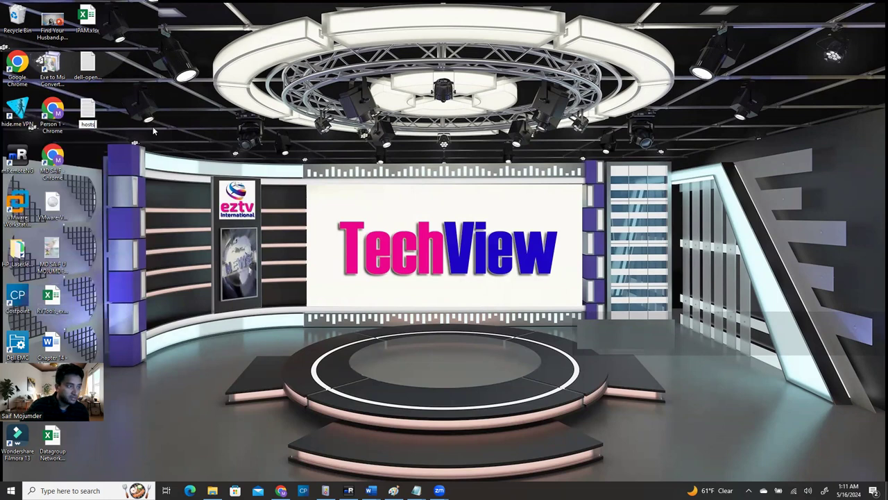
key("Return")
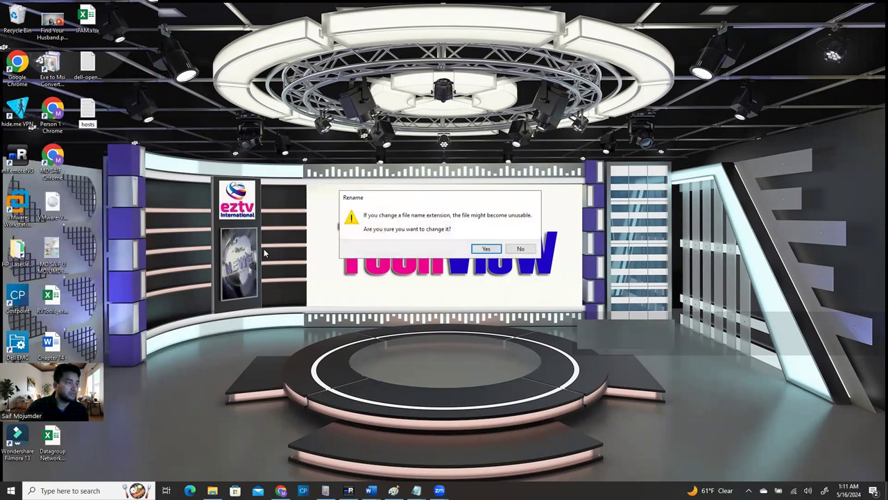
left_click(485, 250)
Copy hosts into C:\Windows\System32\drivers\etc, replacing the existing file
left_click_drag(264, 248, 200, 162)
right_click(87, 110)
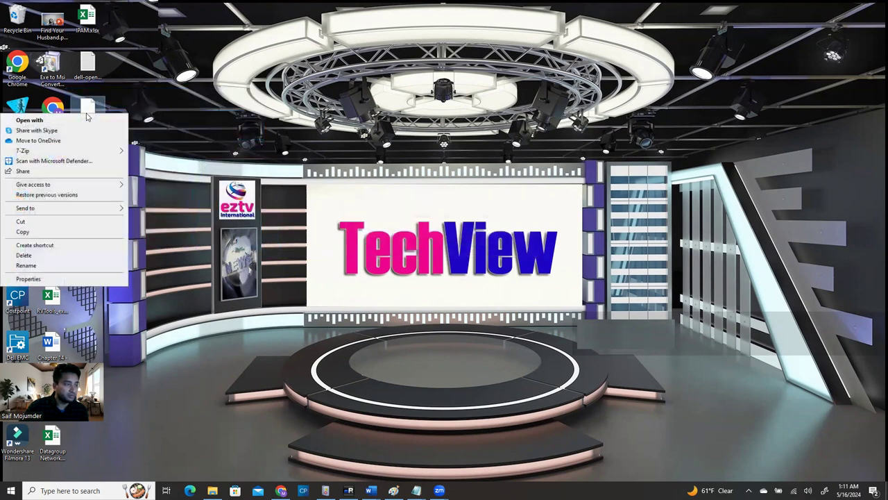
left_click(34, 233)
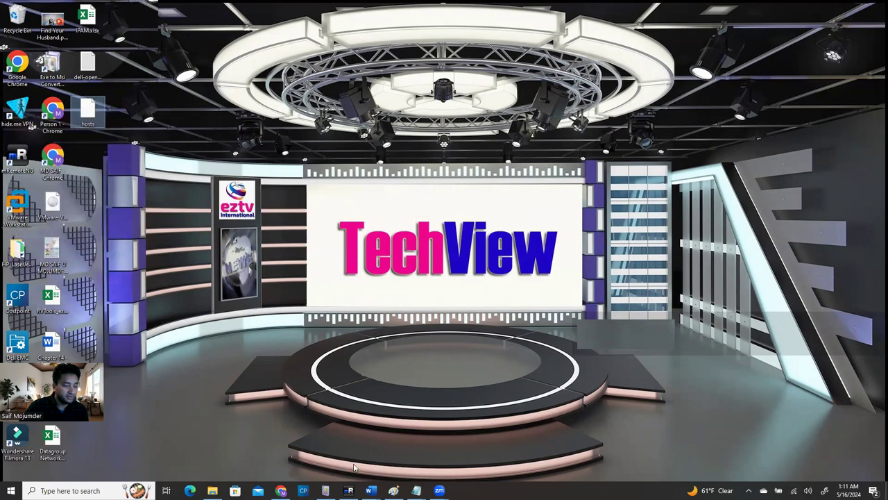
left_click(213, 491)
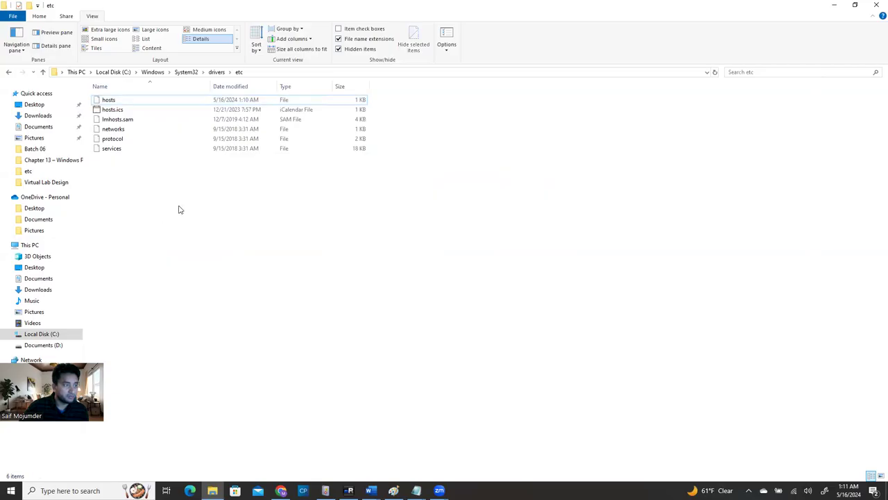
right_click(194, 247)
left_click(114, 273)
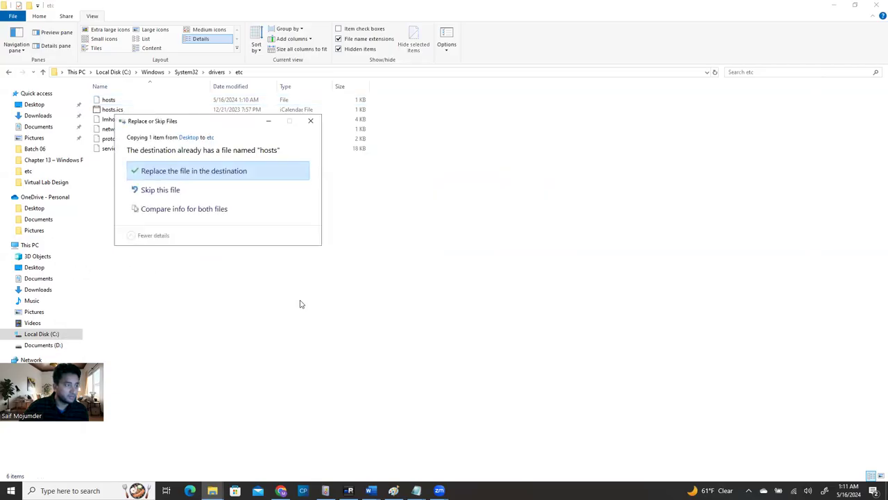
left_click(192, 173)
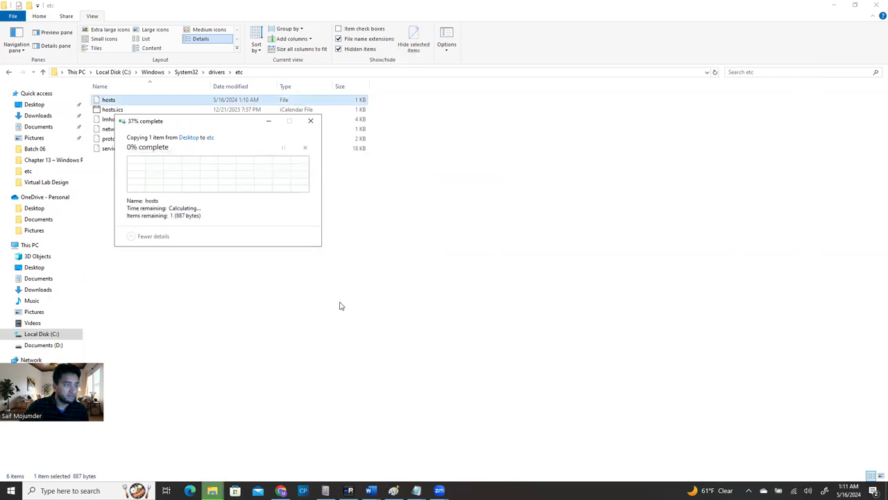
Verify the 192.168.1.80 elsvcenter.els.com line in the new hosts file, then close all windows
left_click(347, 331)
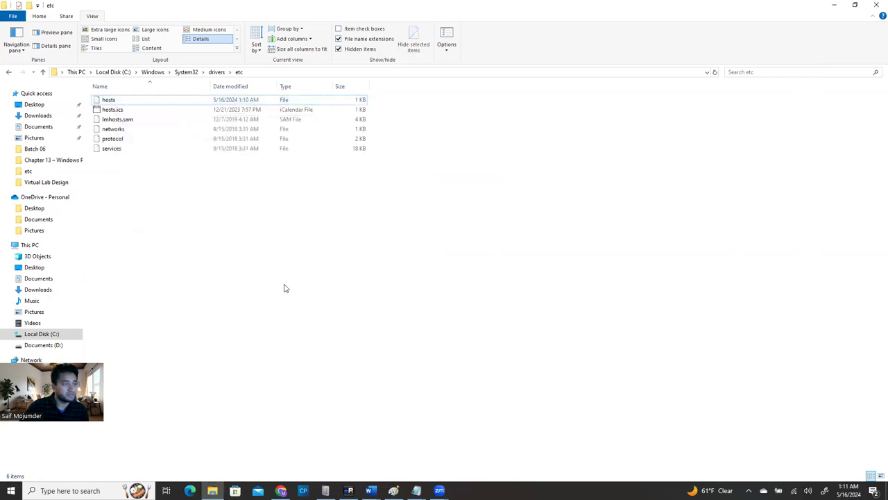
right_click(167, 92)
double_click(132, 102)
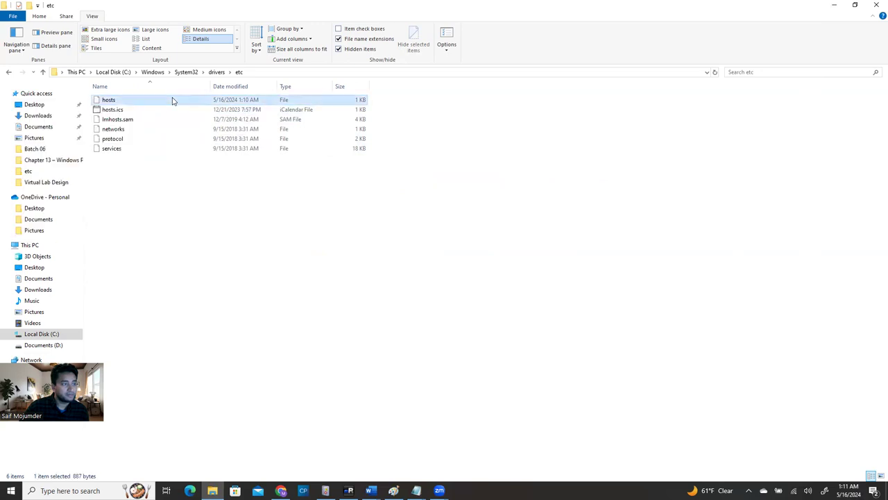
double_click(418, 236)
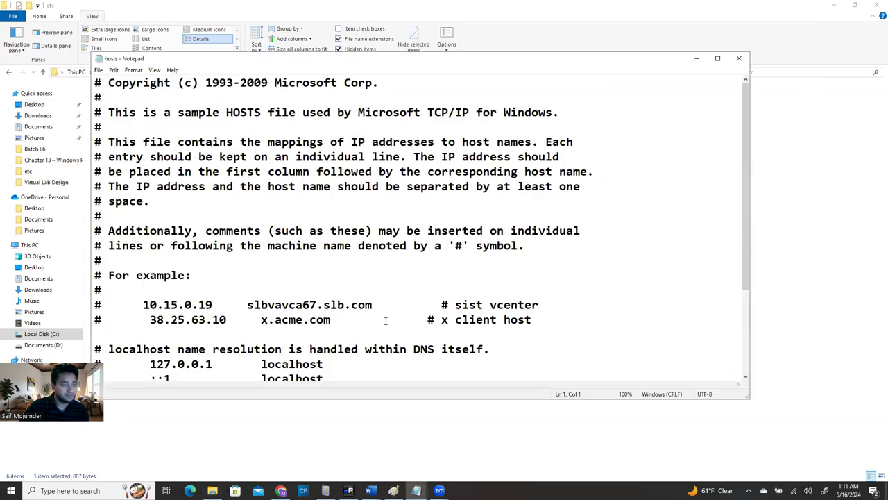
scroll(256, 296, "down", 3)
left_click_drag(142, 275, 497, 280)
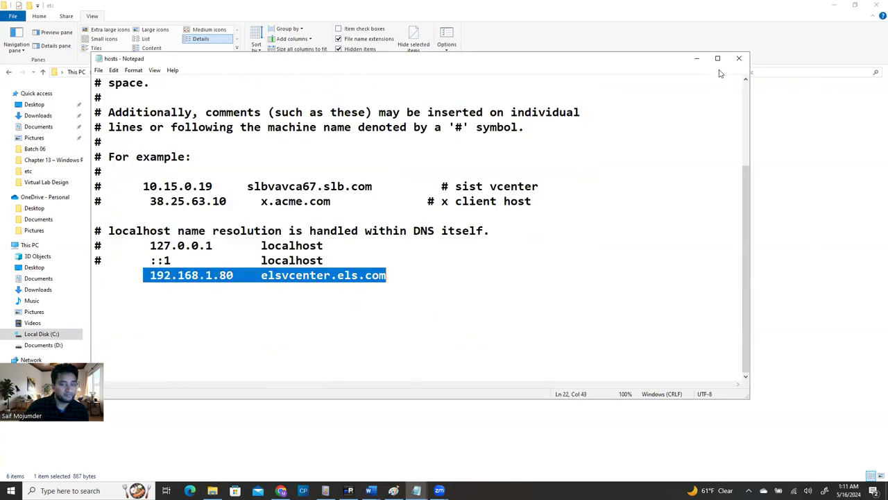
left_click(738, 58)
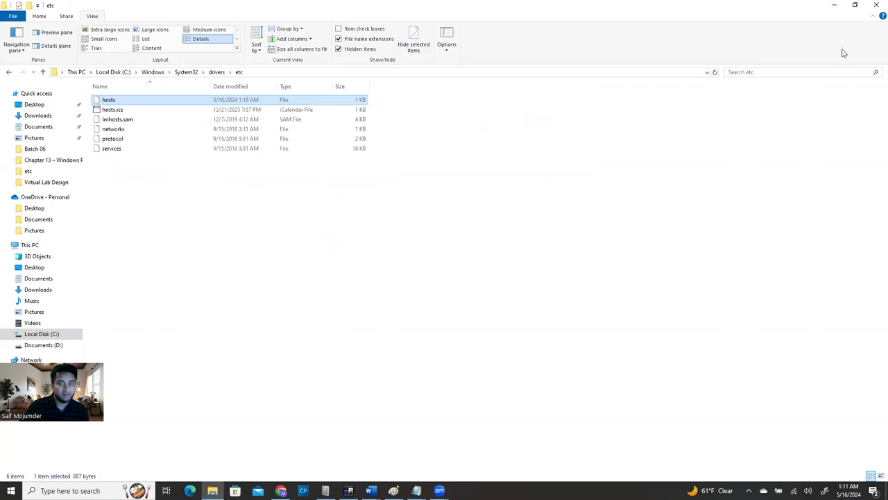
left_click(876, 7)
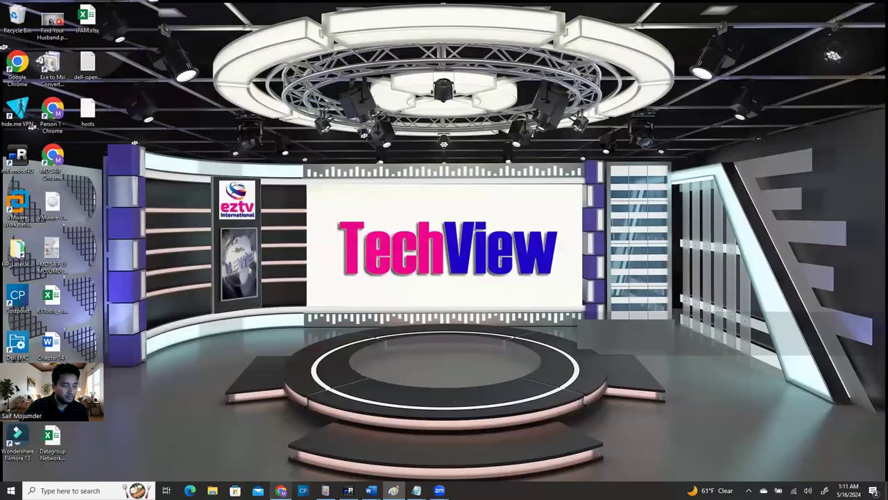
key("alt+Tab")
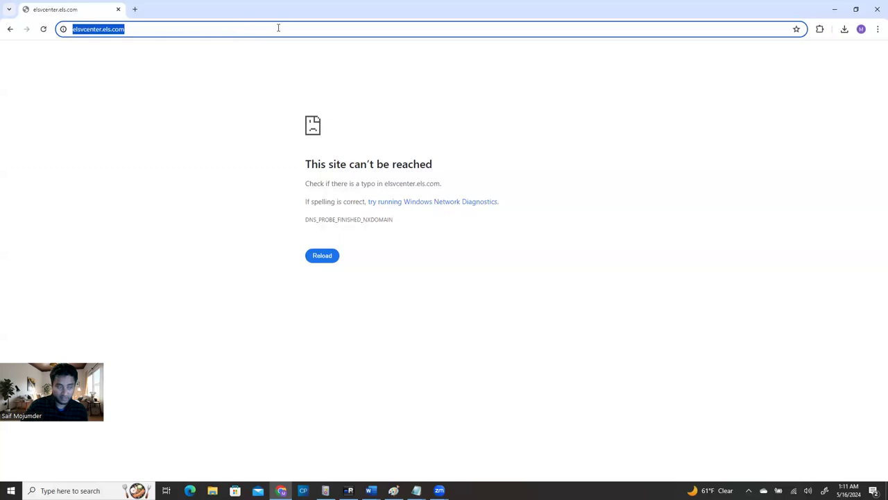
key("Return")
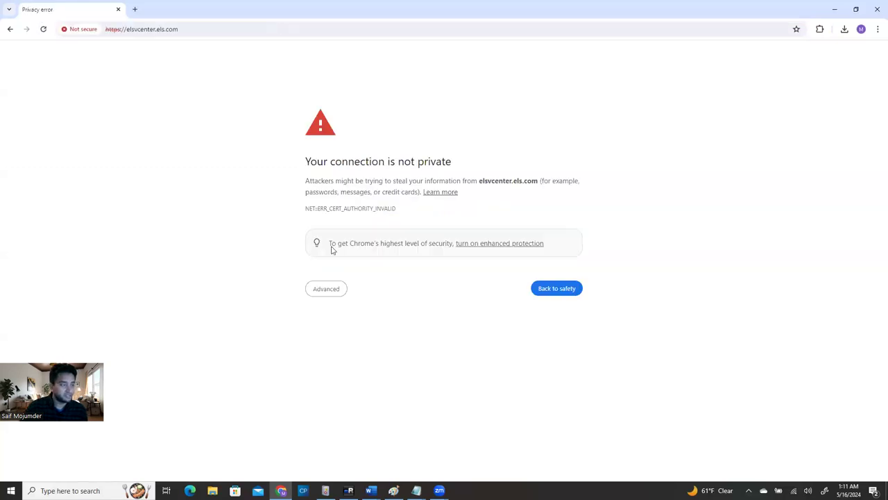
left_click(332, 292)
left_click(337, 359)
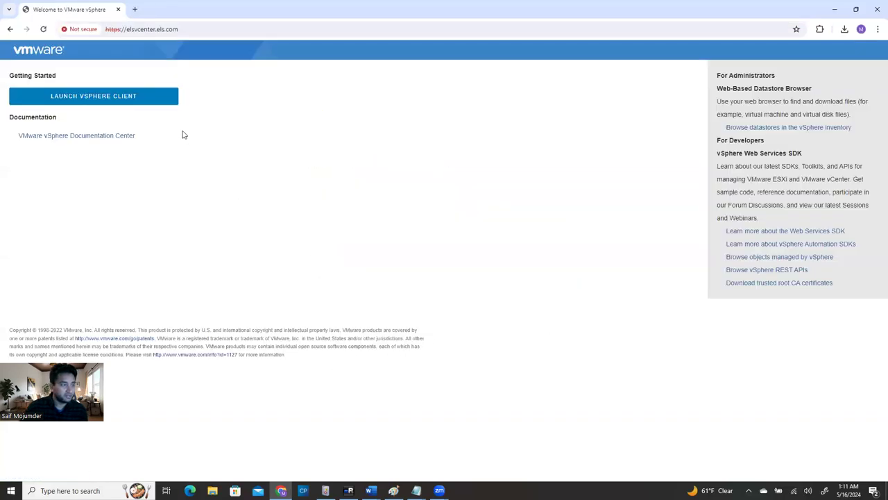
left_click(104, 96)
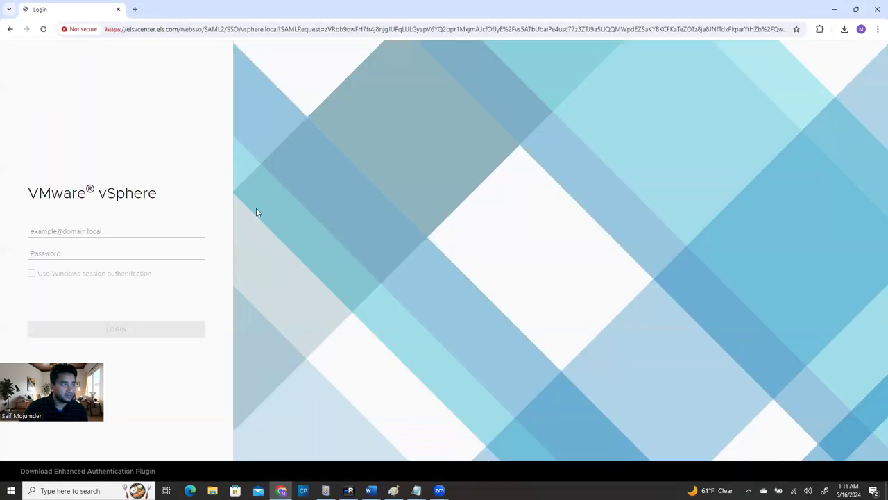
Log in with the SSO administrator username and password
left_click(86, 236)
type("administrator@vsphere.local")
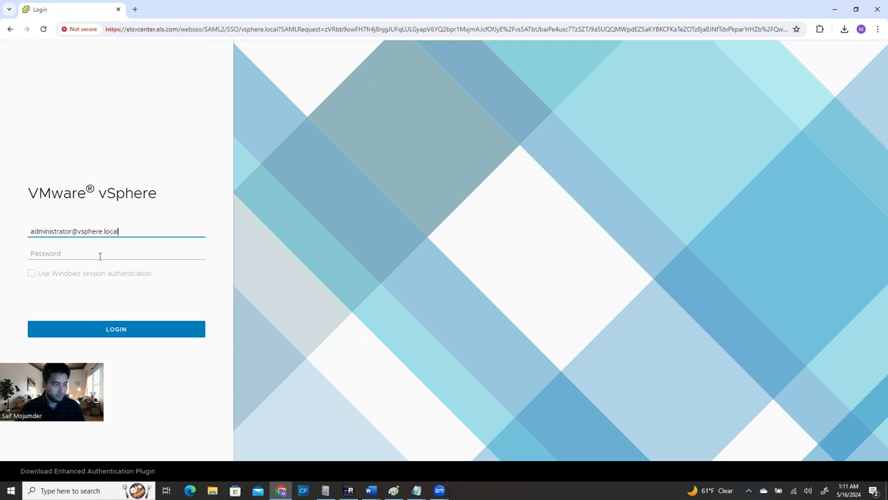
left_click(100, 256)
type("•")
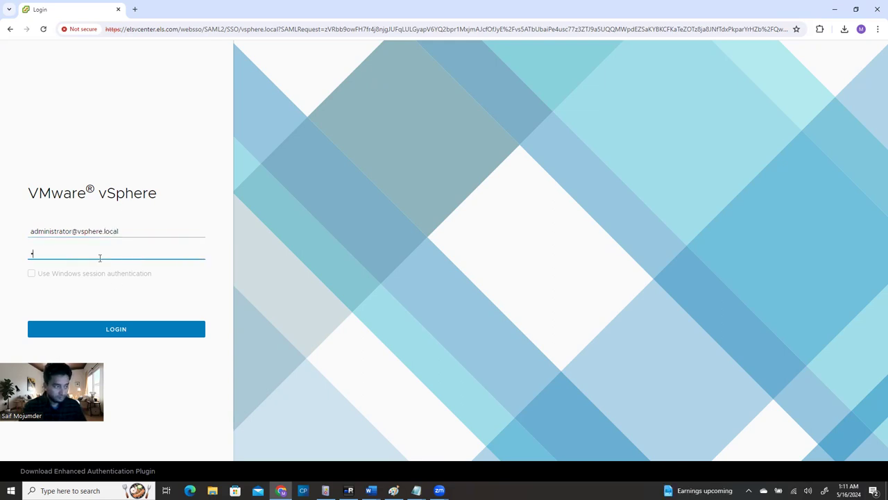
key("BackSpace")
type("•")
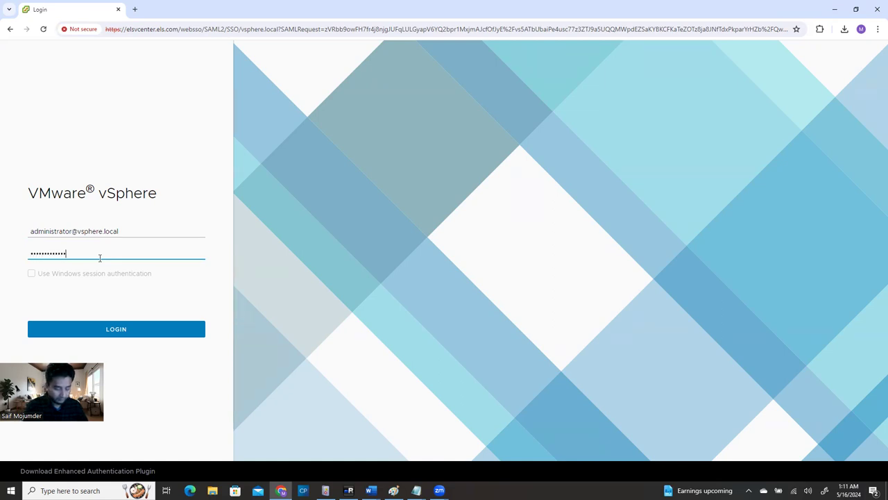
key("Return")
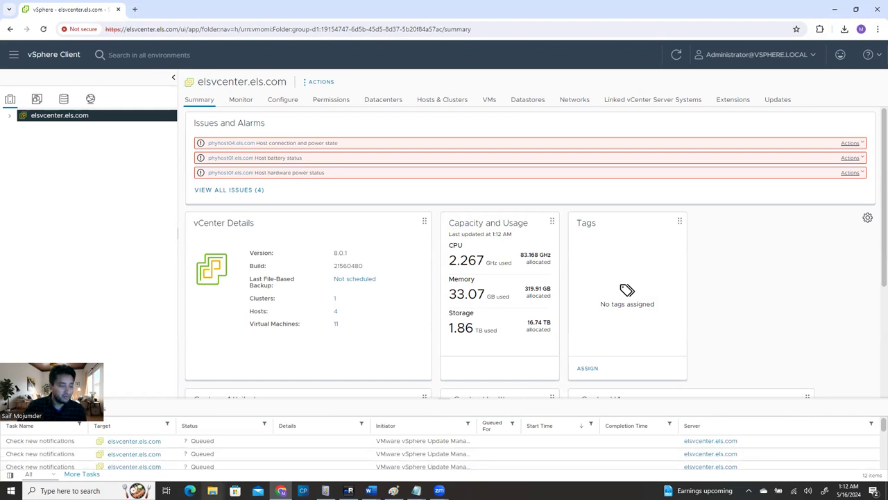
left_click(212, 490)
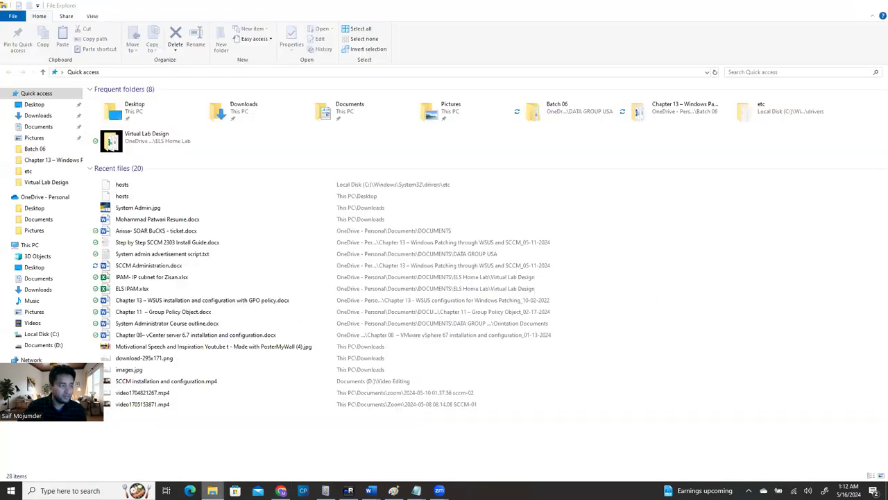
left_click(212, 490)
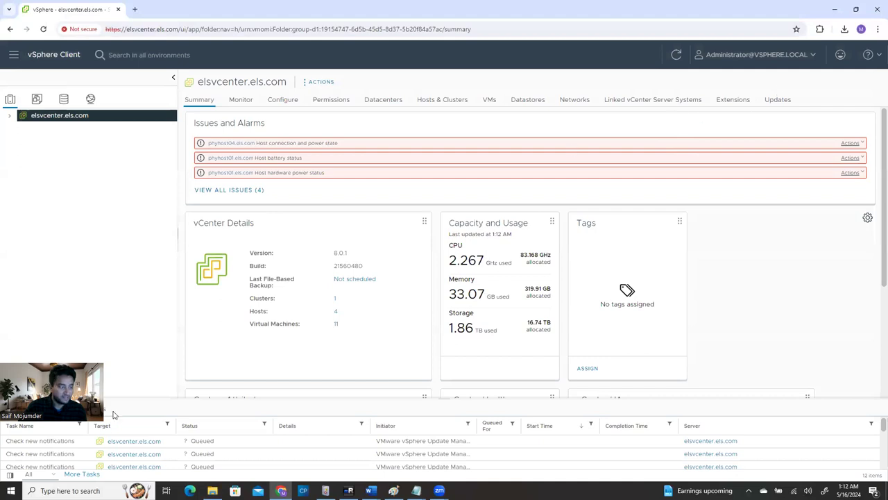